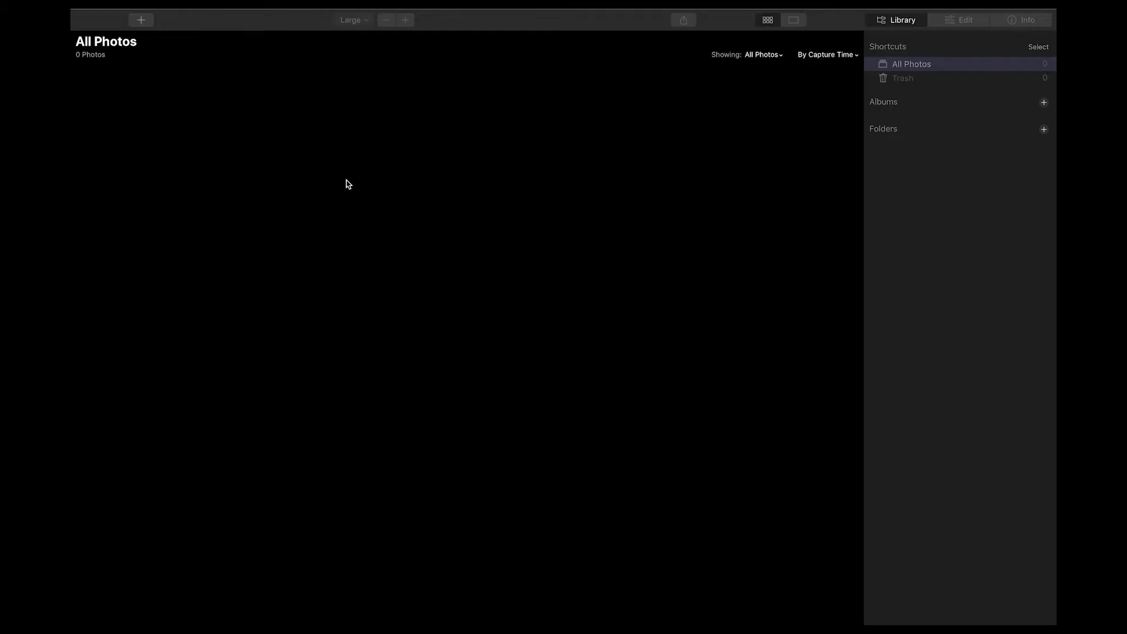
Add the Tutorial Images folder to the library and open mjb00501-mjb00505.jpg on its own
{"action": "left_click", "coordinate": [141, 24]}
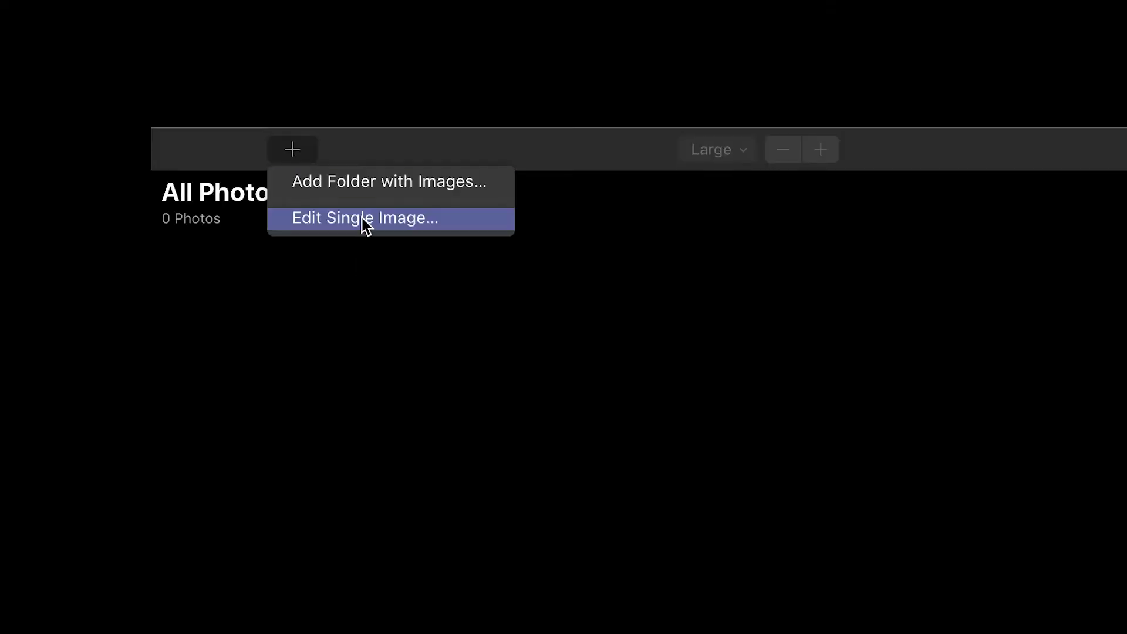
{"action": "left_click", "coordinate": [361, 190]}
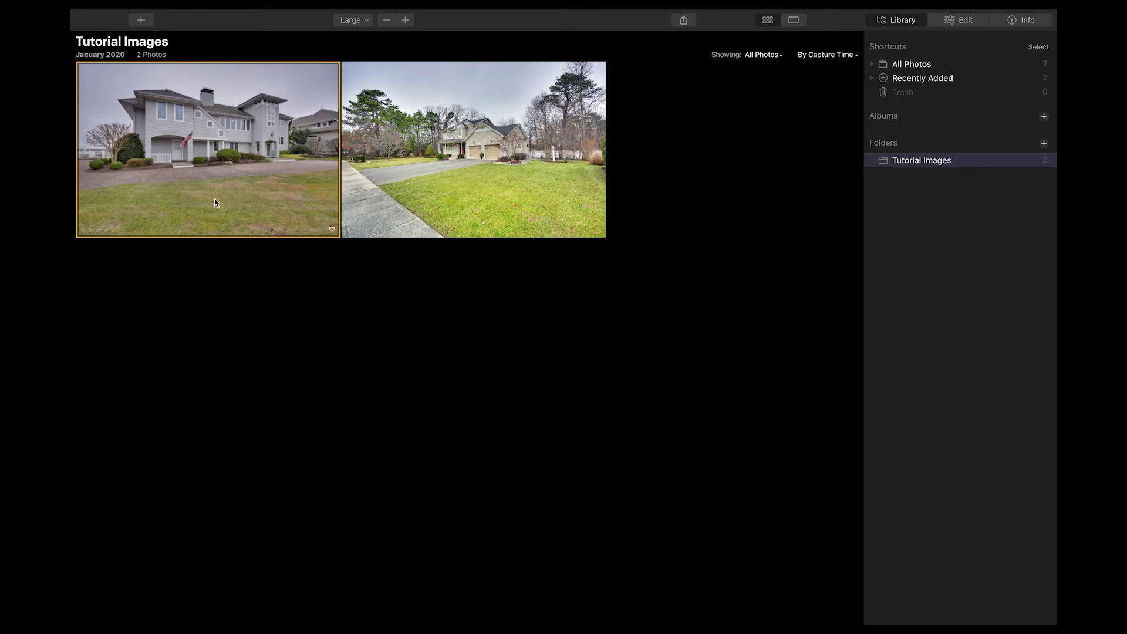
{"action": "double_click", "coordinate": [214, 203]}
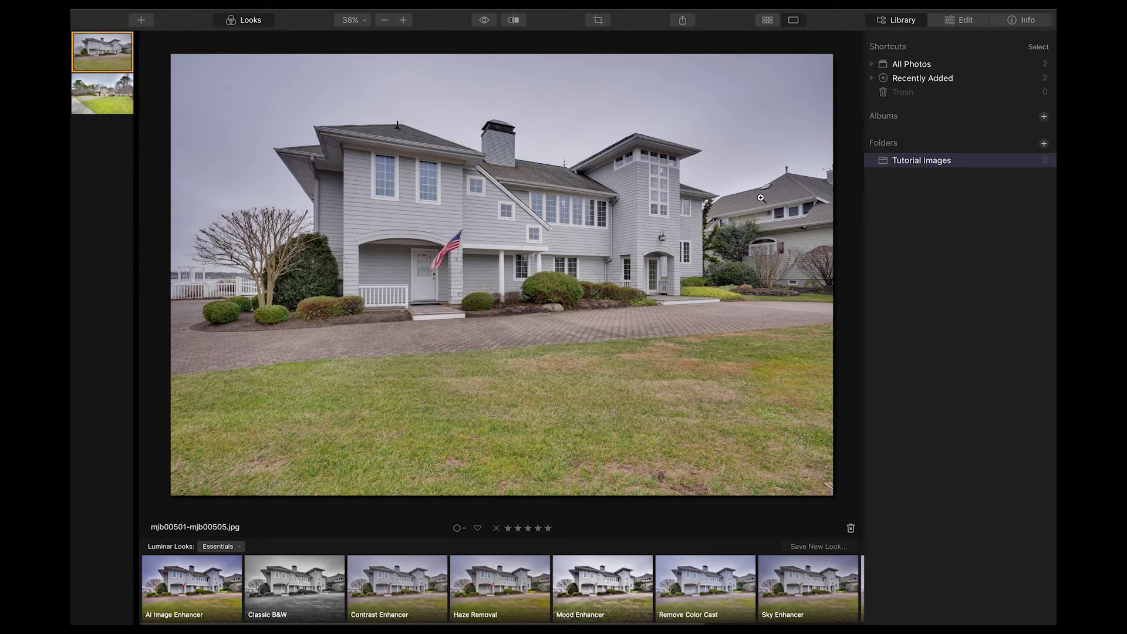
Expand AI Sky Replacement in the Edit module's Creative tools for mjb00501-mjb00505.jpg
{"action": "left_click", "coordinate": [961, 21]}
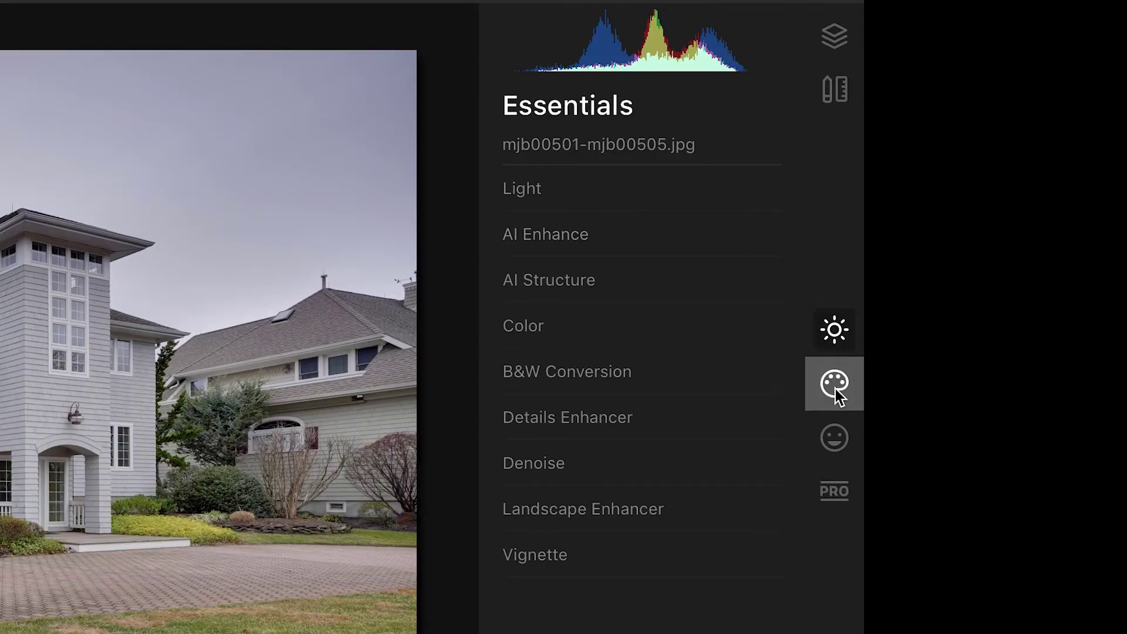
{"action": "left_click", "coordinate": [832, 392]}
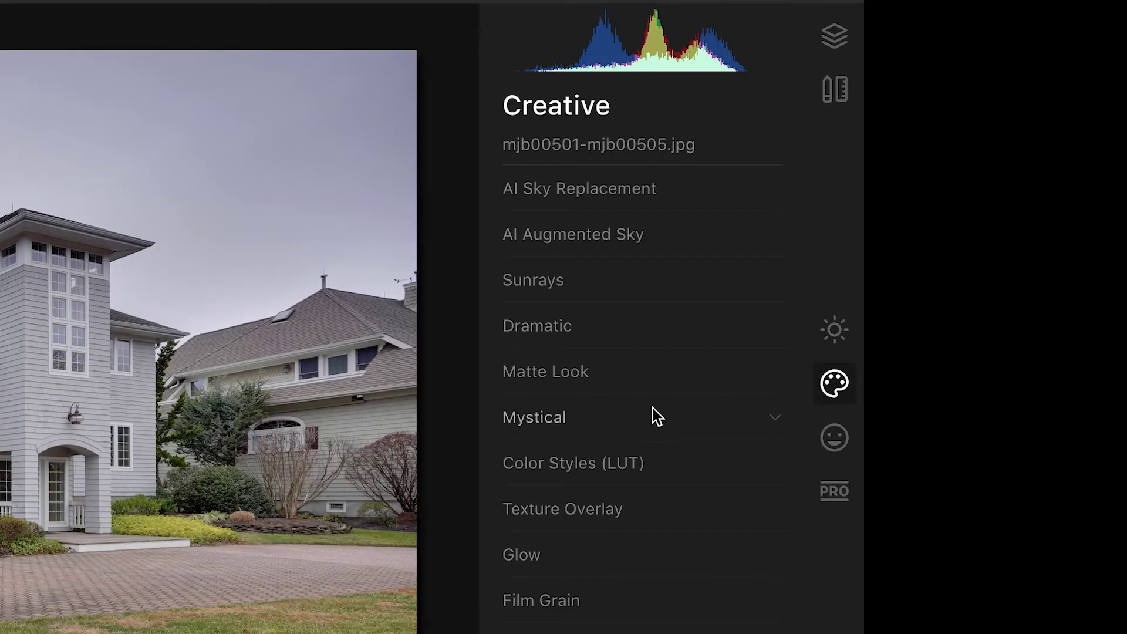
{"action": "left_click", "coordinate": [531, 192]}
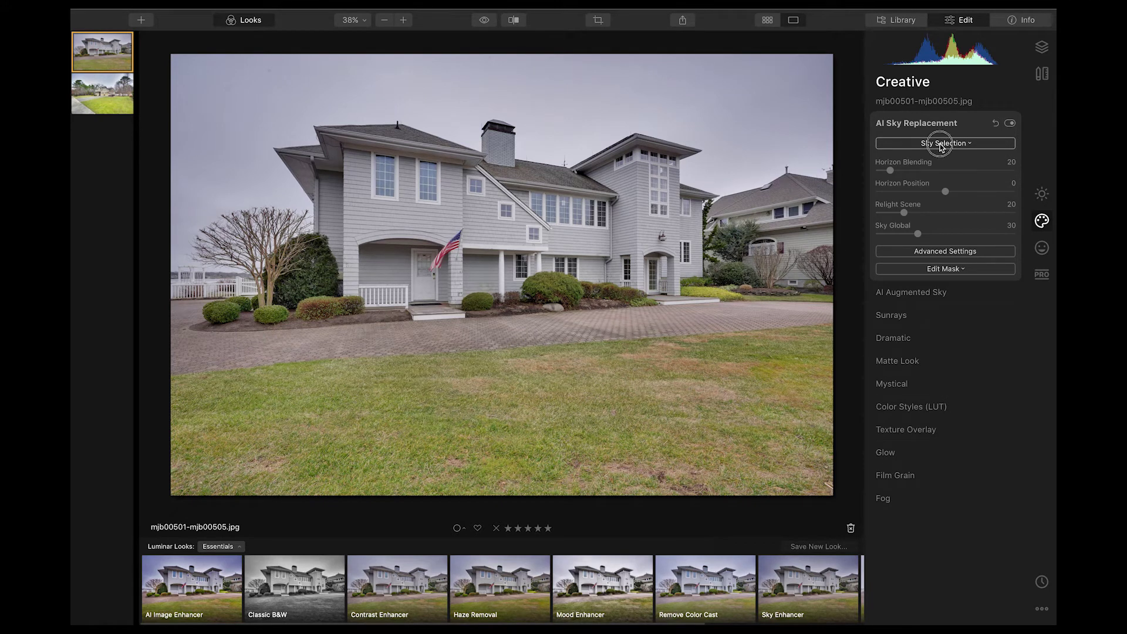
{"action": "left_click", "coordinate": [938, 143]}
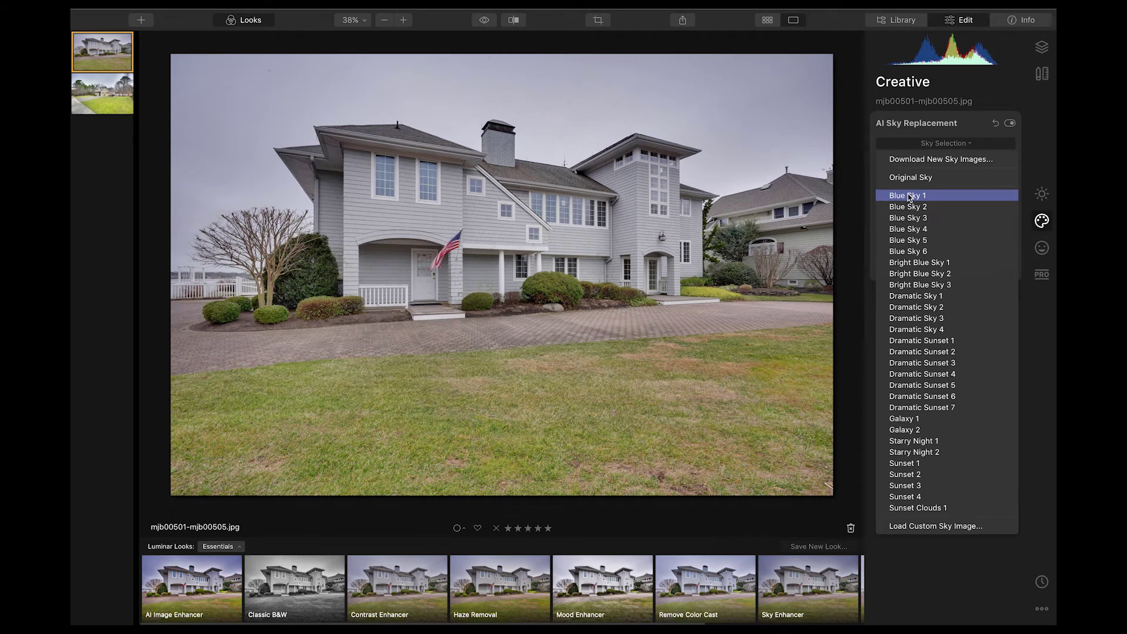
Try Blue Sky 1, Blue Sky 3 and Dramatic Sunset 2, then settle on Blue Sky 2
{"action": "left_click", "coordinate": [909, 196]}
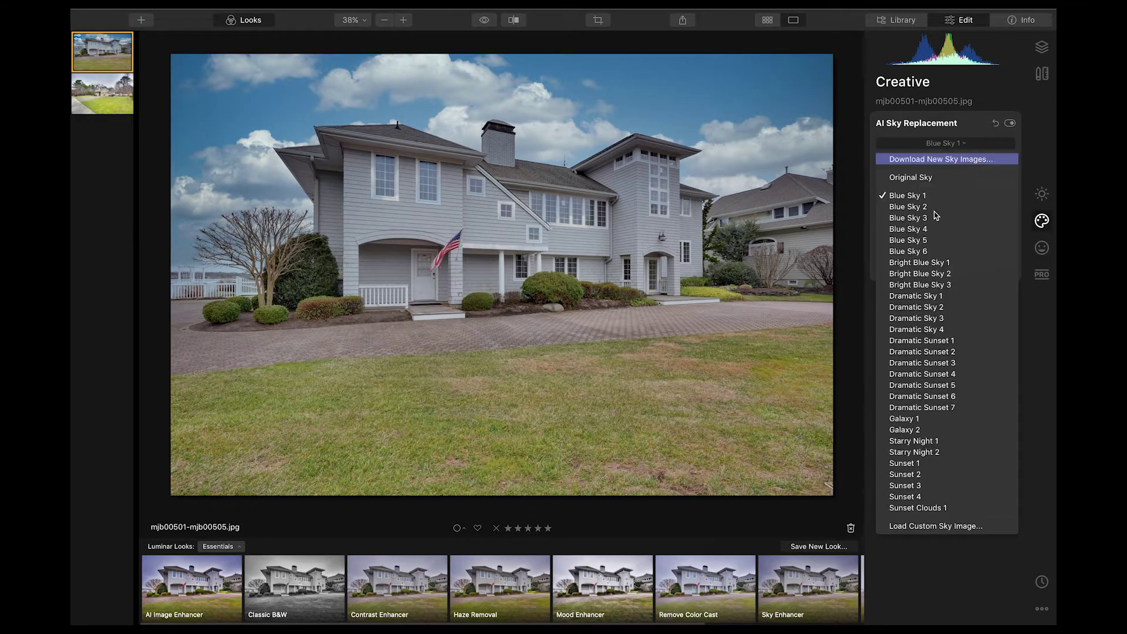
{"action": "left_click", "coordinate": [929, 218]}
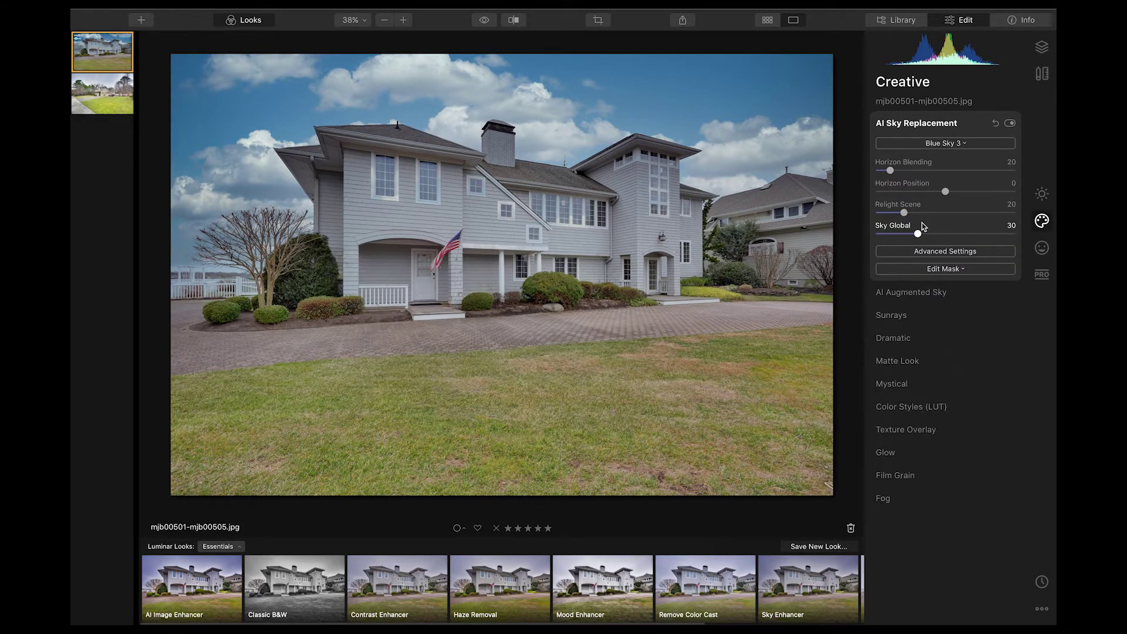
{"action": "left_click", "coordinate": [922, 145]}
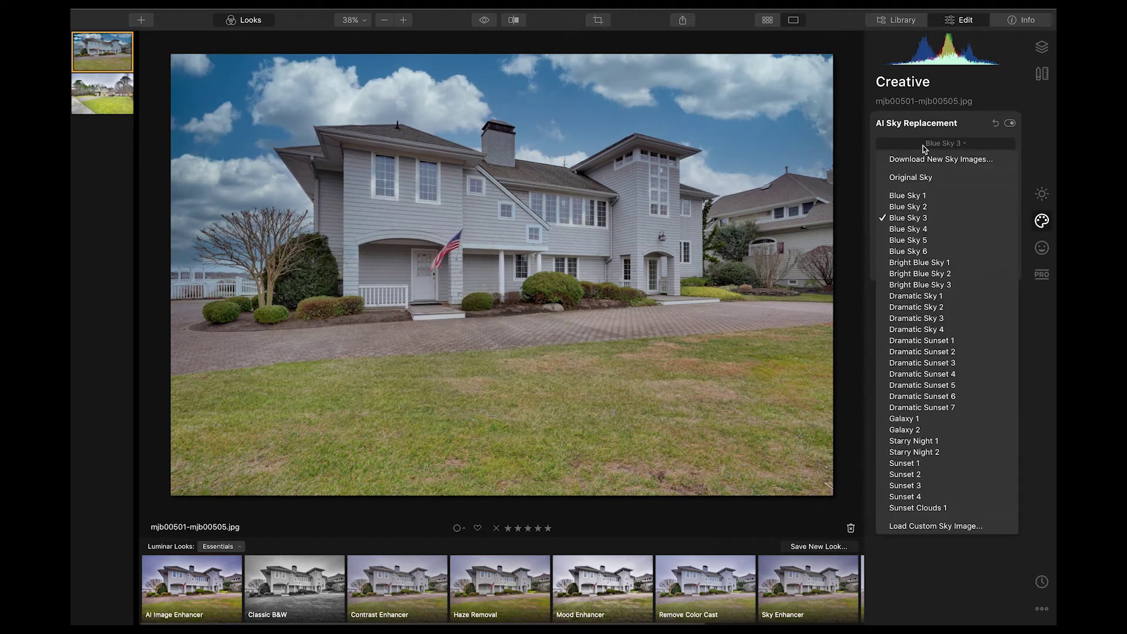
{"action": "left_click", "coordinate": [937, 352]}
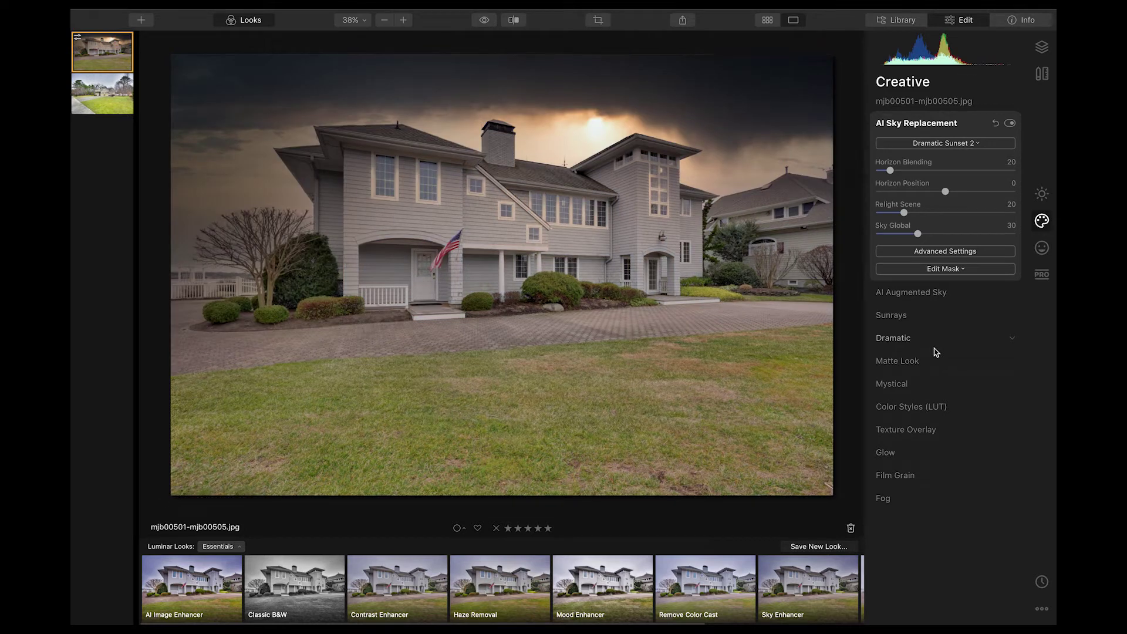
{"action": "left_click", "coordinate": [933, 144]}
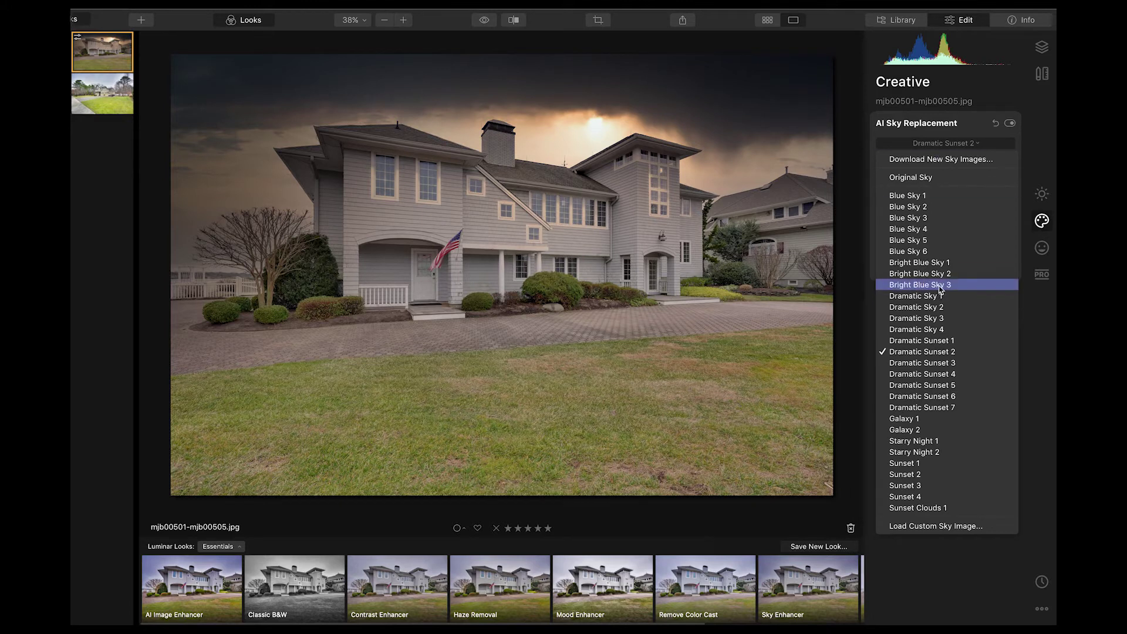
{"action": "left_click", "coordinate": [926, 206]}
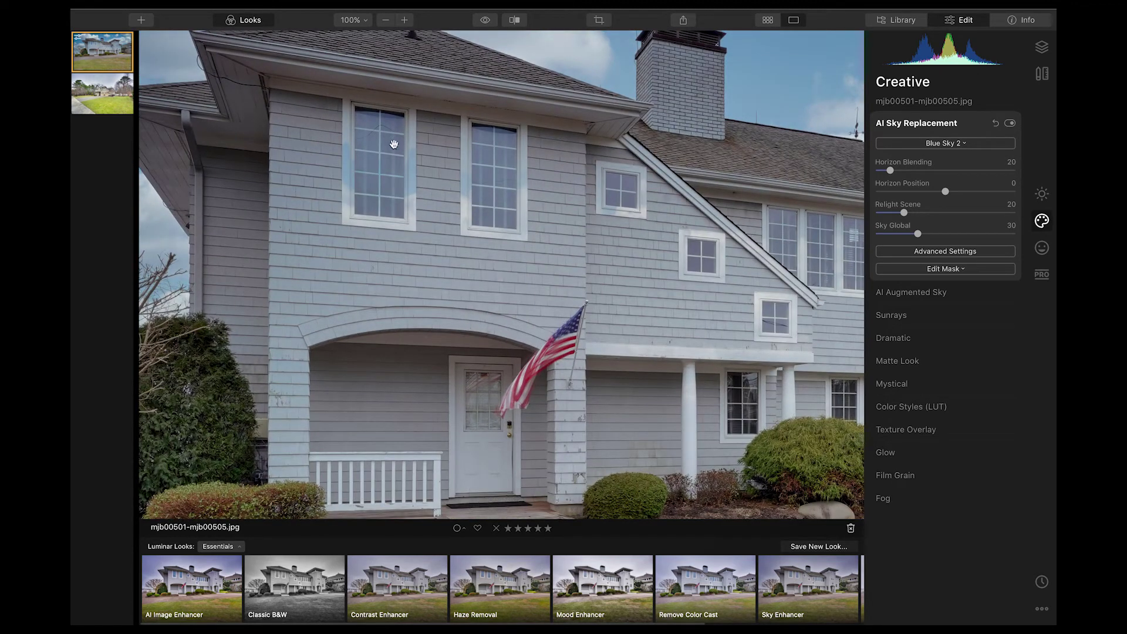
Fit the photo in view and set the sky mask brush to Erase at size 136
{"action": "left_click", "coordinate": [460, 245]}
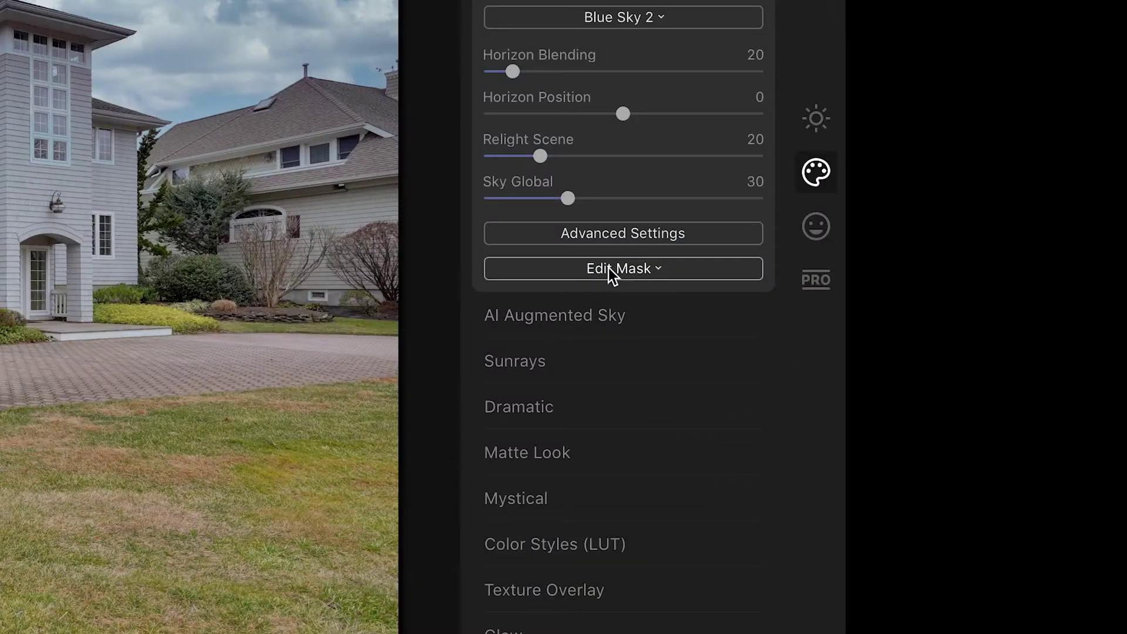
{"action": "left_click", "coordinate": [938, 268]}
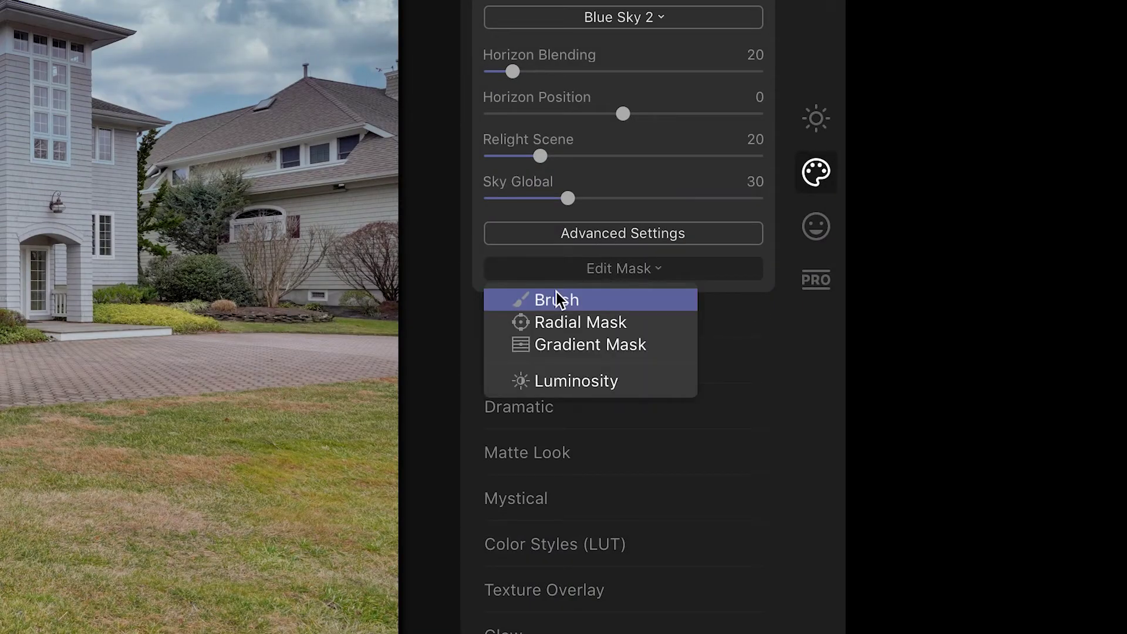
{"action": "left_click", "coordinate": [541, 300]}
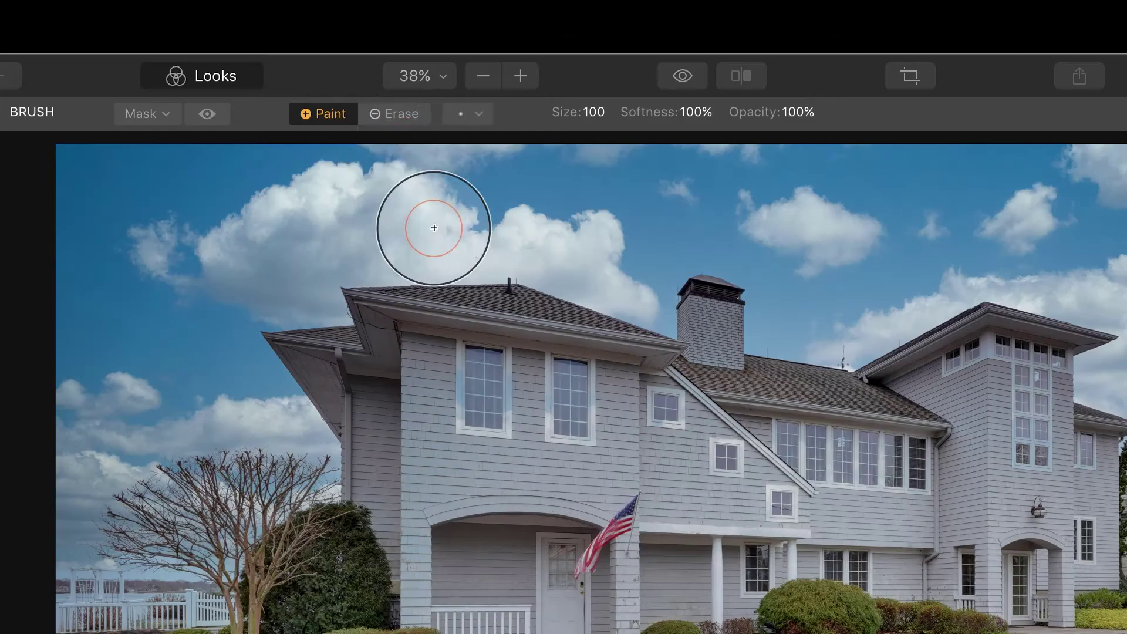
{"action": "left_click", "coordinate": [397, 120]}
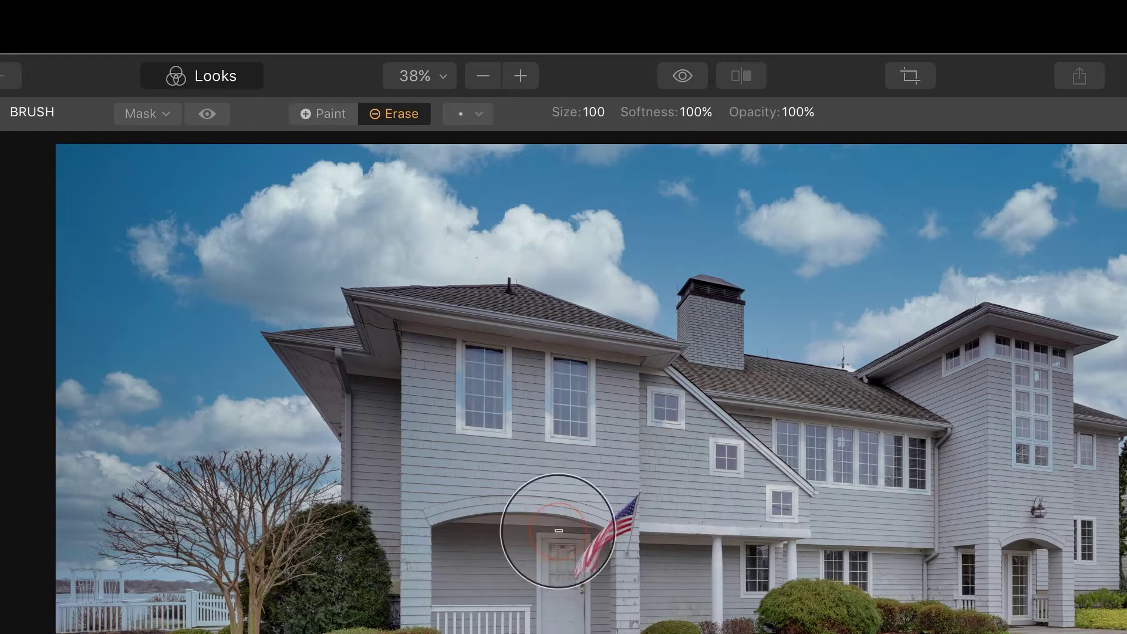
{"action": "key", "text": "bracketright"}
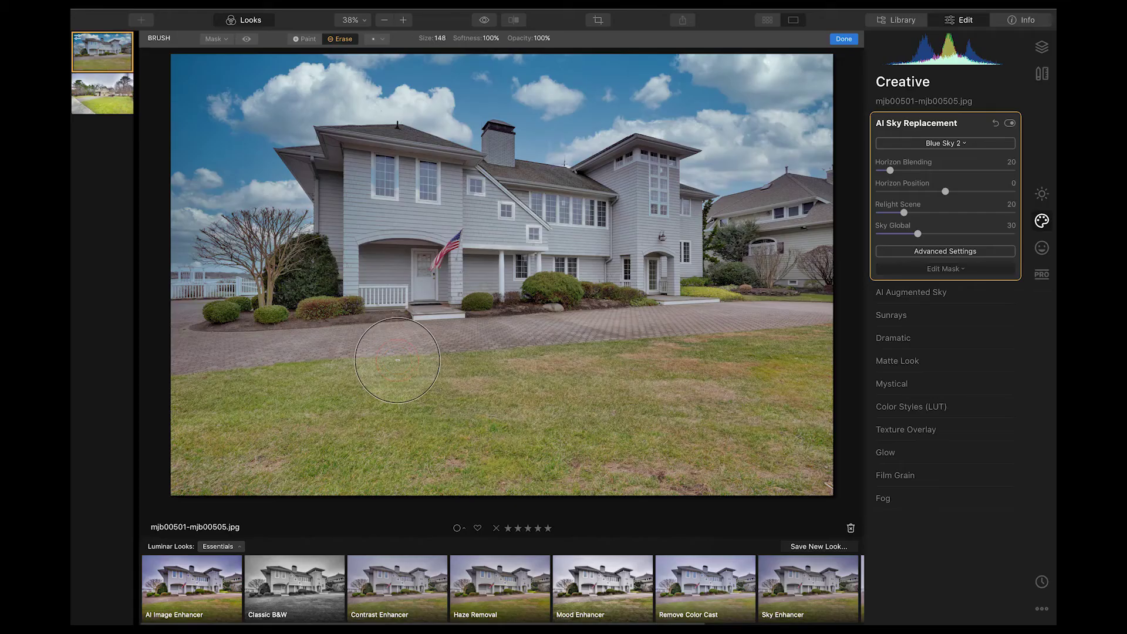
{"action": "key", "text": "bracketright"}
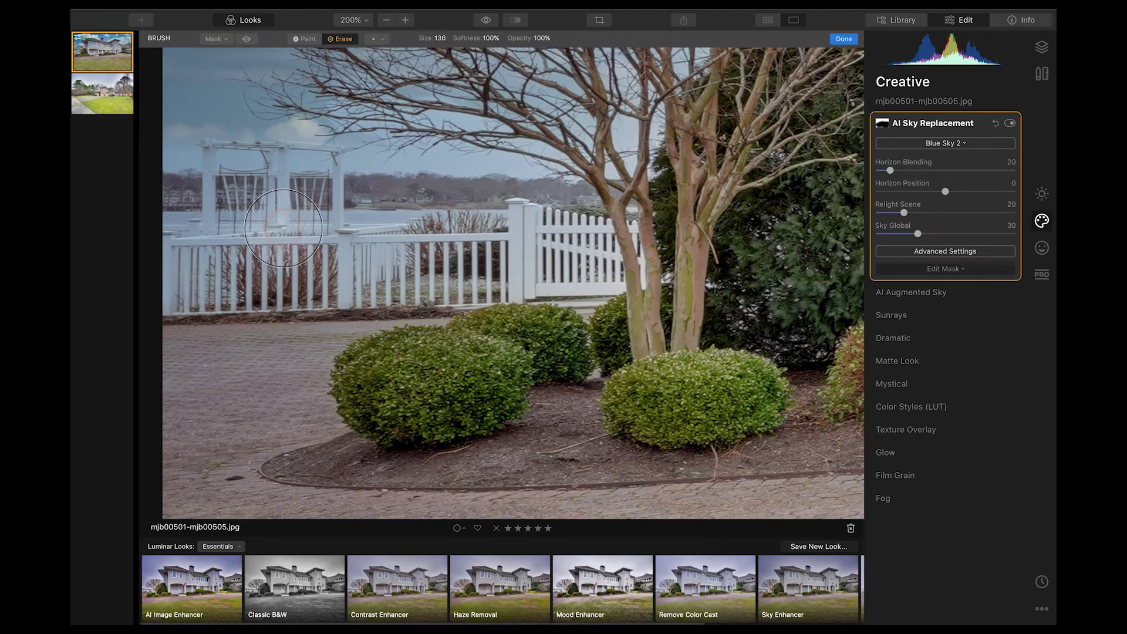
Erase sky bleed from the pergola, fence, house facade and chimney, resizing the brush as needed
{"action": "mouse_move", "coordinate": [205, 232]}
{"action": "left_mouse_down"}
{"action": "mouse_move", "coordinate": [238, 218]}
{"action": "mouse_move", "coordinate": [171, 247]}
{"action": "mouse_move", "coordinate": [195, 290]}
{"action": "mouse_move", "coordinate": [401, 260]}
{"action": "mouse_move", "coordinate": [399, 271]}
{"action": "mouse_move", "coordinate": [465, 268]}
{"action": "mouse_move", "coordinate": [425, 254]}
{"action": "mouse_move", "coordinate": [450, 233]}
{"action": "mouse_move", "coordinate": [382, 221]}
{"action": "mouse_move", "coordinate": [573, 235]}
{"action": "mouse_move", "coordinate": [617, 221]}
{"action": "mouse_move", "coordinate": [644, 235]}
{"action": "mouse_move", "coordinate": [625, 280]}
{"action": "mouse_move", "coordinate": [570, 257]}
{"action": "mouse_move", "coordinate": [595, 263]}
{"action": "mouse_move", "coordinate": [420, 255]}
{"action": "mouse_move", "coordinate": [294, 207]}
{"action": "mouse_move", "coordinate": [289, 216]}
{"action": "mouse_move", "coordinate": [318, 225]}
{"action": "mouse_move", "coordinate": [277, 234]}
{"action": "mouse_move", "coordinate": [277, 222]}
{"action": "mouse_move", "coordinate": [296, 275]}
{"action": "mouse_move", "coordinate": [230, 198]}
{"action": "mouse_move", "coordinate": [314, 200]}
{"action": "mouse_move", "coordinate": [301, 223]}
{"action": "mouse_move", "coordinate": [312, 211]}
{"action": "mouse_move", "coordinate": [287, 196]}
{"action": "mouse_move", "coordinate": [217, 194]}
{"action": "mouse_move", "coordinate": [227, 237]}
{"action": "mouse_move", "coordinate": [219, 187]}
{"action": "mouse_move", "coordinate": [222, 197]}
{"action": "mouse_move", "coordinate": [232, 187]}
{"action": "mouse_move", "coordinate": [302, 188]}
{"action": "left_mouse_up"}
{"action": "key", "text": "bracketright"}
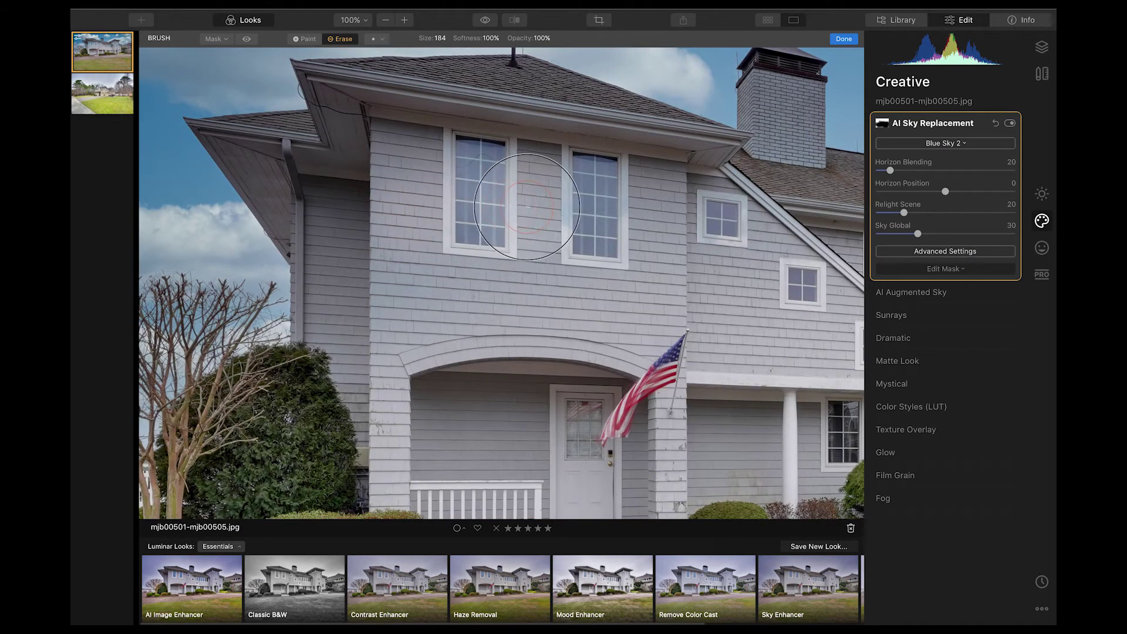
{"action": "mouse_move", "coordinate": [527, 207]}
{"action": "left_mouse_down"}
{"action": "mouse_move", "coordinate": [649, 185]}
{"action": "mouse_move", "coordinate": [605, 311]}
{"action": "mouse_move", "coordinate": [395, 288]}
{"action": "mouse_move", "coordinate": [385, 182]}
{"action": "mouse_move", "coordinate": [416, 122]}
{"action": "mouse_move", "coordinate": [561, 138]}
{"action": "mouse_move", "coordinate": [652, 173]}
{"action": "mouse_move", "coordinate": [666, 198]}
{"action": "mouse_move", "coordinate": [772, 276]}
{"action": "mouse_move", "coordinate": [659, 244]}
{"action": "mouse_move", "coordinate": [493, 234]}
{"action": "mouse_move", "coordinate": [354, 207]}
{"action": "mouse_move", "coordinate": [302, 184]}
{"action": "mouse_move", "coordinate": [391, 210]}
{"action": "left_mouse_up"}
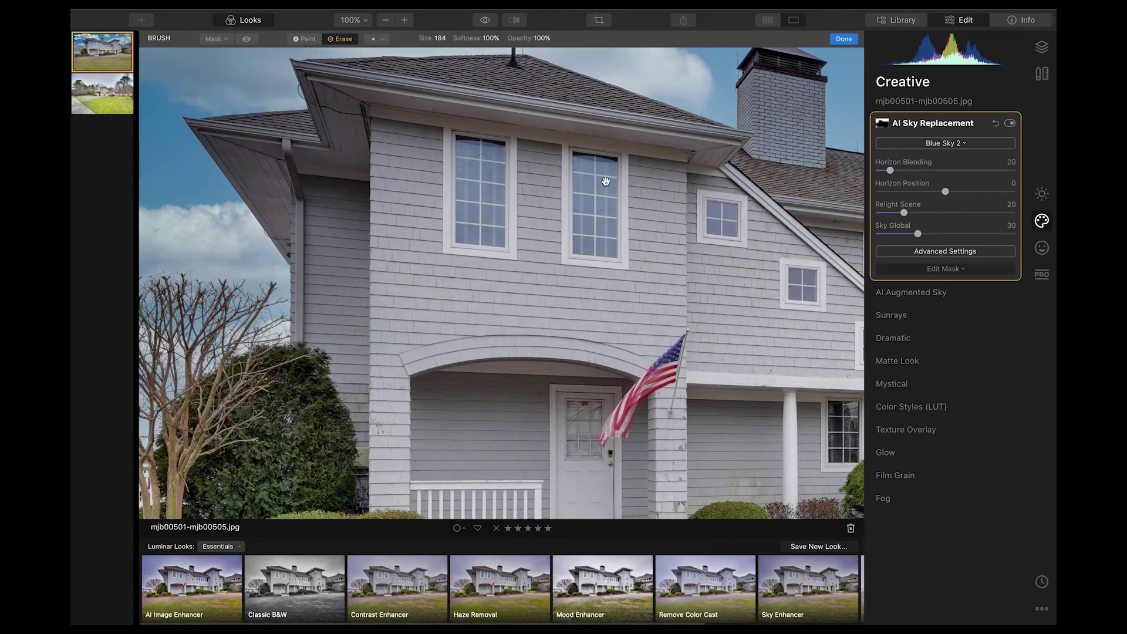
{"action": "mouse_move", "coordinate": [595, 181]}
{"action": "left_mouse_down"}
{"action": "mouse_move", "coordinate": [264, 234]}
{"action": "mouse_move", "coordinate": [266, 255]}
{"action": "left_mouse_up"}
{"action": "key", "text": "bracketleft"}
{"action": "key", "text": "bracketleft"}
{"action": "key", "text": "bracketleft"}
{"action": "key", "text": "bracketleft"}
{"action": "key", "text": "bracketleft"}
{"action": "key", "text": "bracketleft"}
{"action": "key", "text": "bracketleft"}
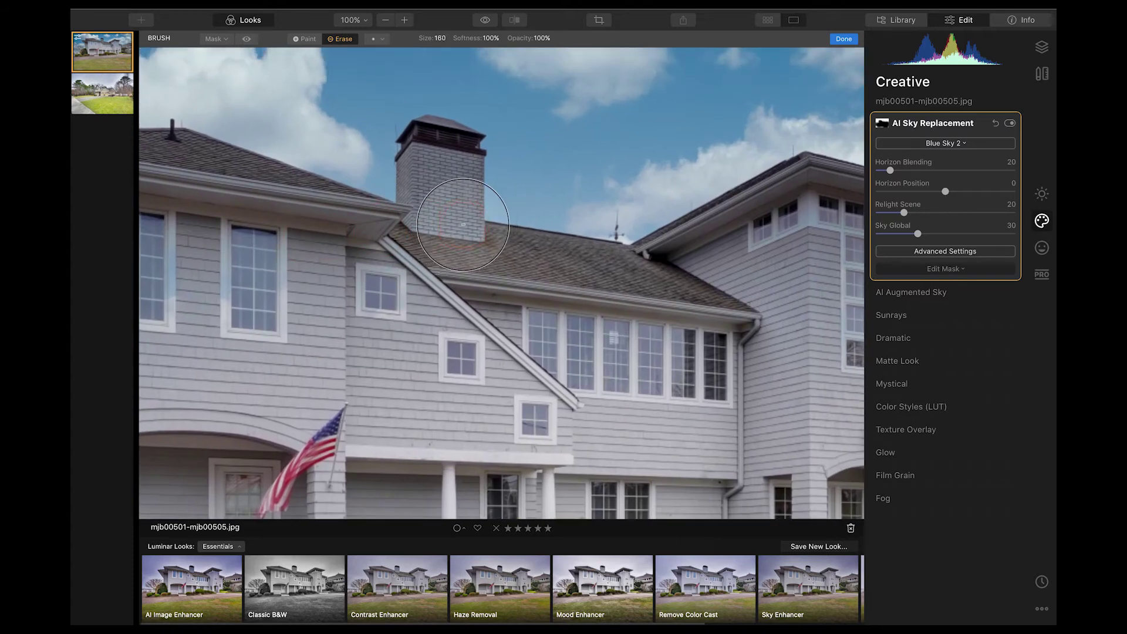
{"action": "mouse_move", "coordinate": [441, 226]}
{"action": "left_mouse_down"}
{"action": "mouse_move", "coordinate": [435, 148]}
{"action": "mouse_move", "coordinate": [447, 154]}
{"action": "mouse_move", "coordinate": [444, 206]}
{"action": "mouse_move", "coordinate": [425, 202]}
{"action": "mouse_move", "coordinate": [433, 176]}
{"action": "mouse_move", "coordinate": [453, 257]}
{"action": "mouse_move", "coordinate": [650, 280]}
{"action": "left_mouse_up"}
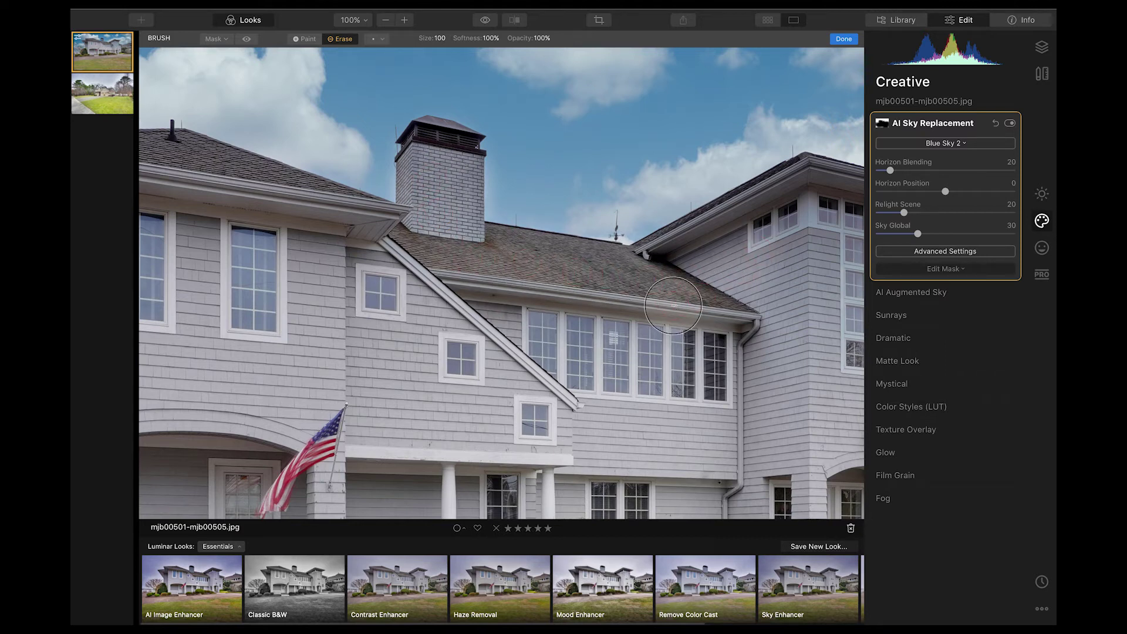
{"action": "left_click_drag", "start_coordinate": [791, 272], "coordinate": [589, 281]}
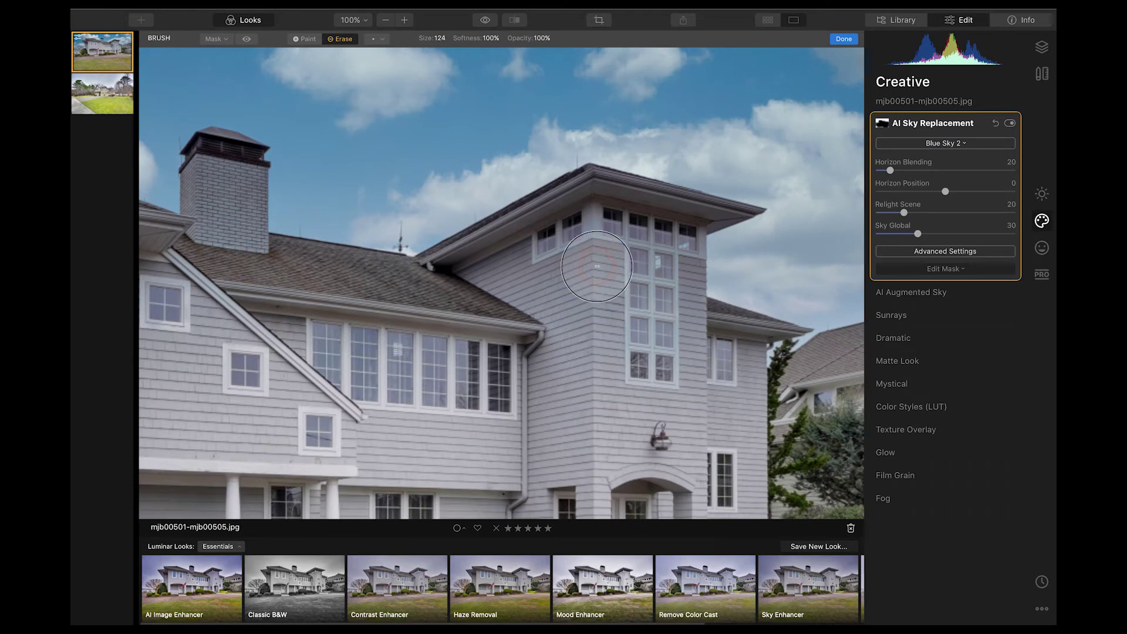
{"action": "key", "text": "bracketright"}
{"action": "key", "text": "bracketright"}
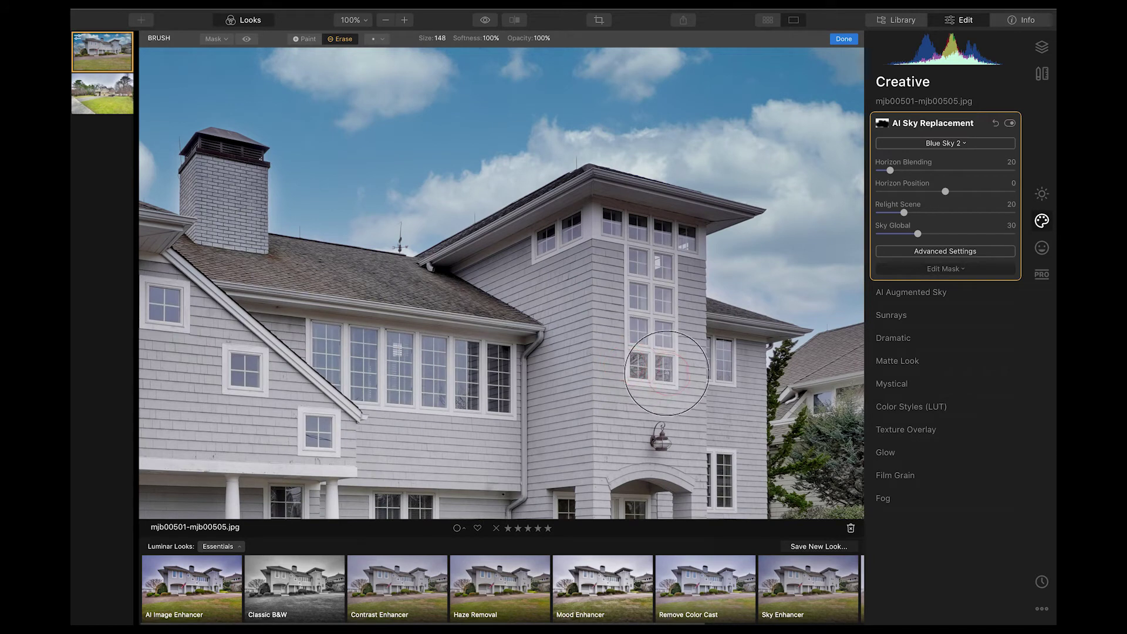
Erase sky bleed from the right-hand house roof, bare tree and bush edge
{"action": "mouse_move", "coordinate": [732, 375]}
{"action": "left_mouse_down"}
{"action": "mouse_move", "coordinate": [497, 352]}
{"action": "mouse_move", "coordinate": [460, 335]}
{"action": "left_mouse_up"}
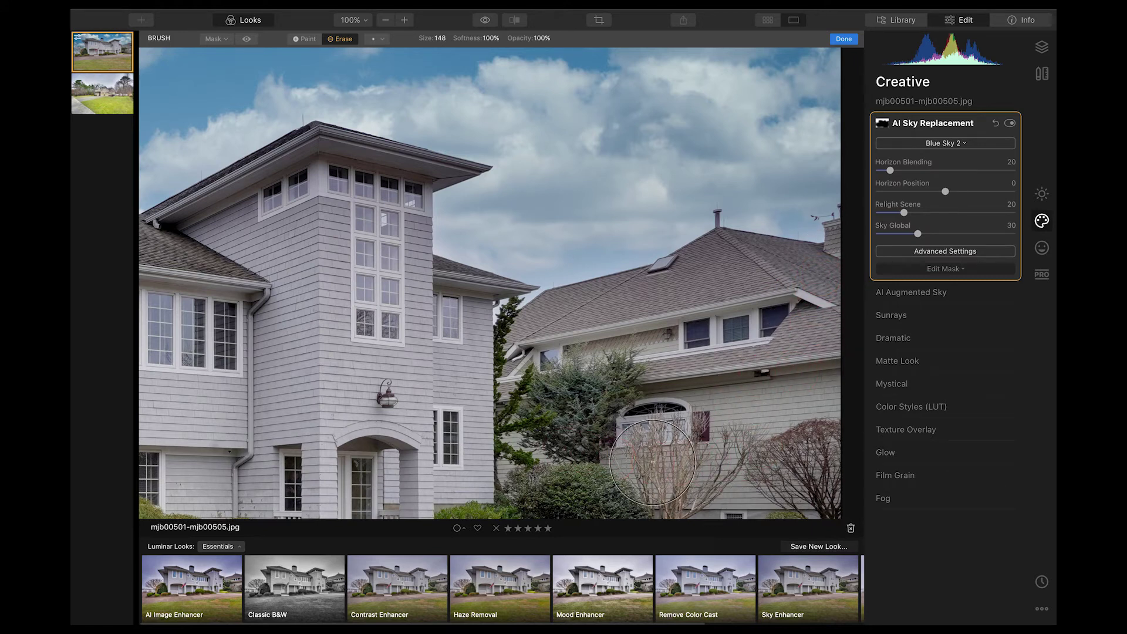
{"action": "mouse_move", "coordinate": [535, 379]}
{"action": "left_mouse_down"}
{"action": "mouse_move", "coordinate": [558, 359]}
{"action": "mouse_move", "coordinate": [629, 360]}
{"action": "left_mouse_up"}
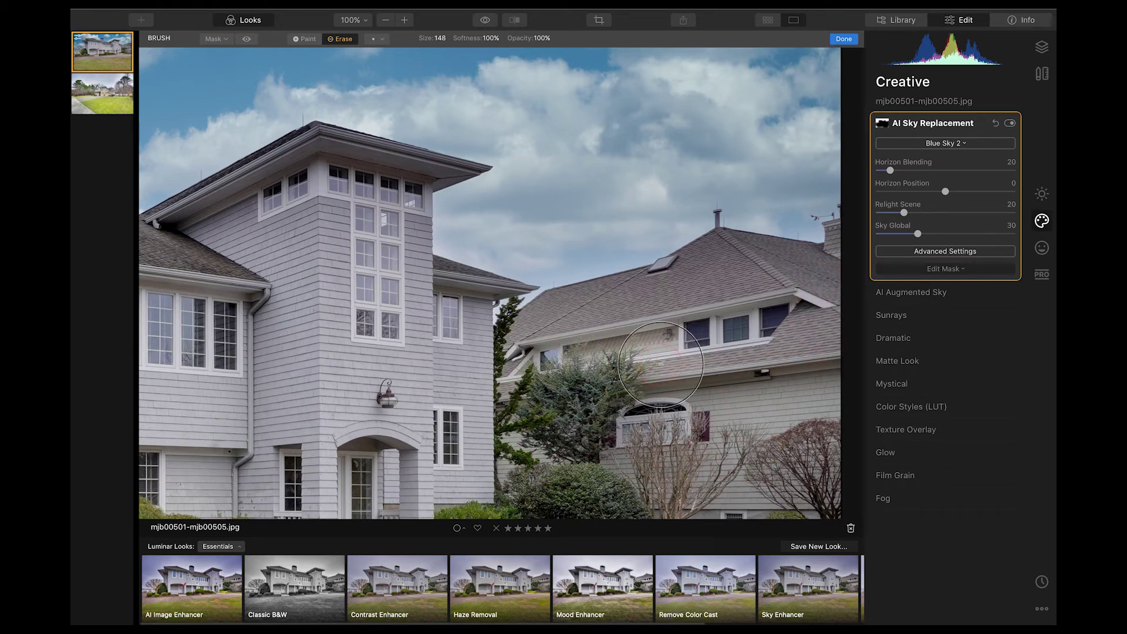
{"action": "scroll", "coordinate": [657, 361], "scroll_direction": "down", "scroll_amount": 2}
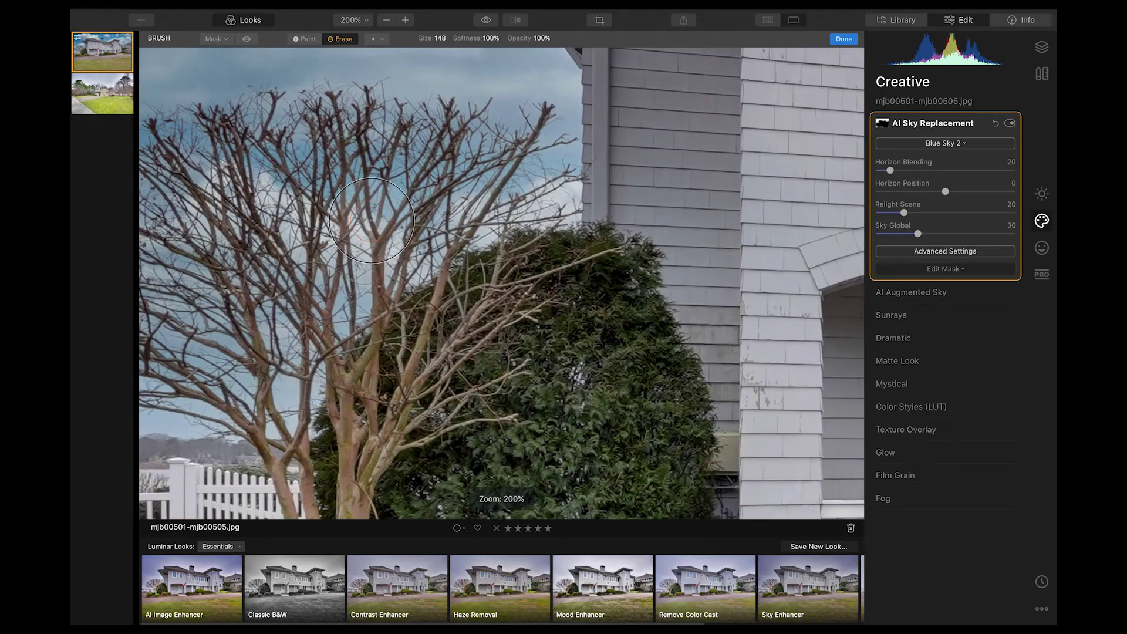
{"action": "left_click_drag", "start_coordinate": [361, 209], "coordinate": [519, 220]}
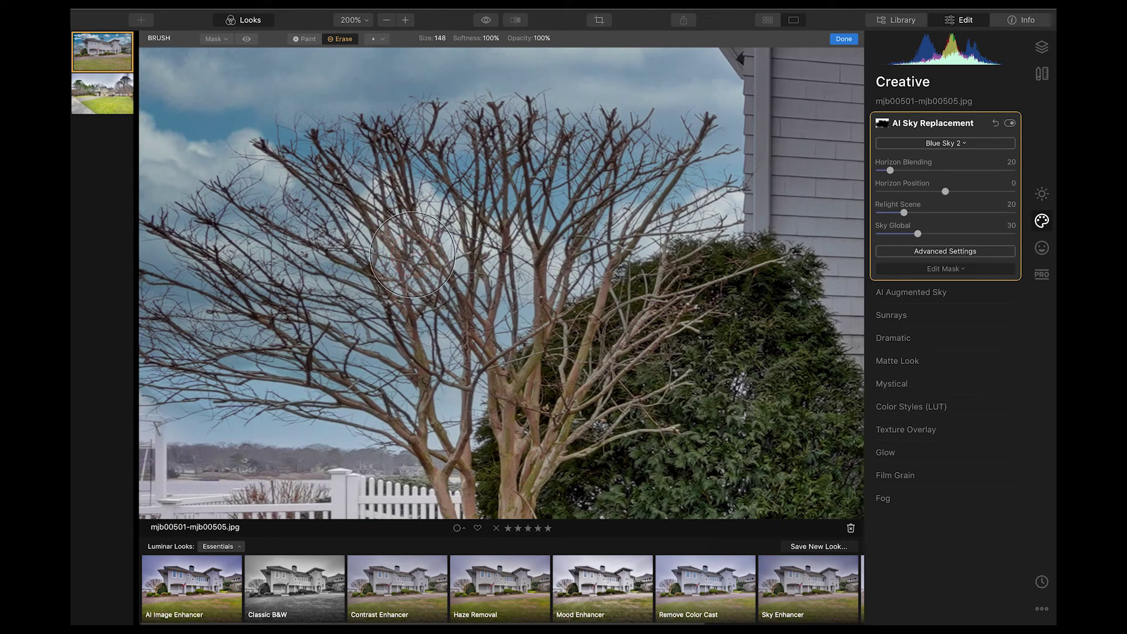
{"action": "key", "text": "super+minus"}
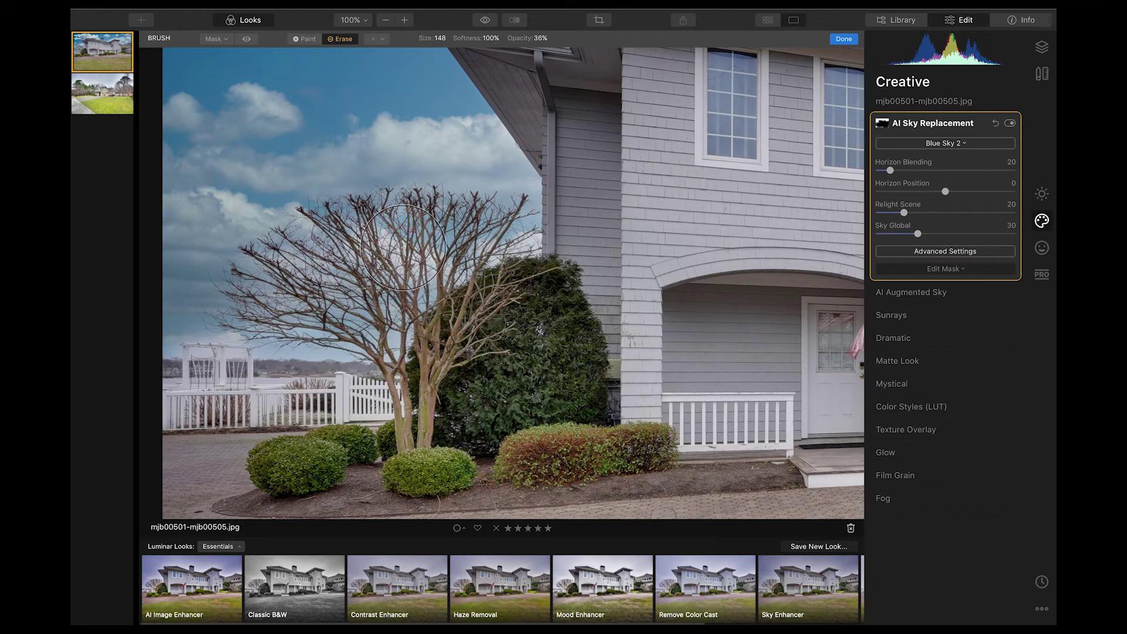
{"action": "left_click_drag", "start_coordinate": [485, 290], "coordinate": [516, 261]}
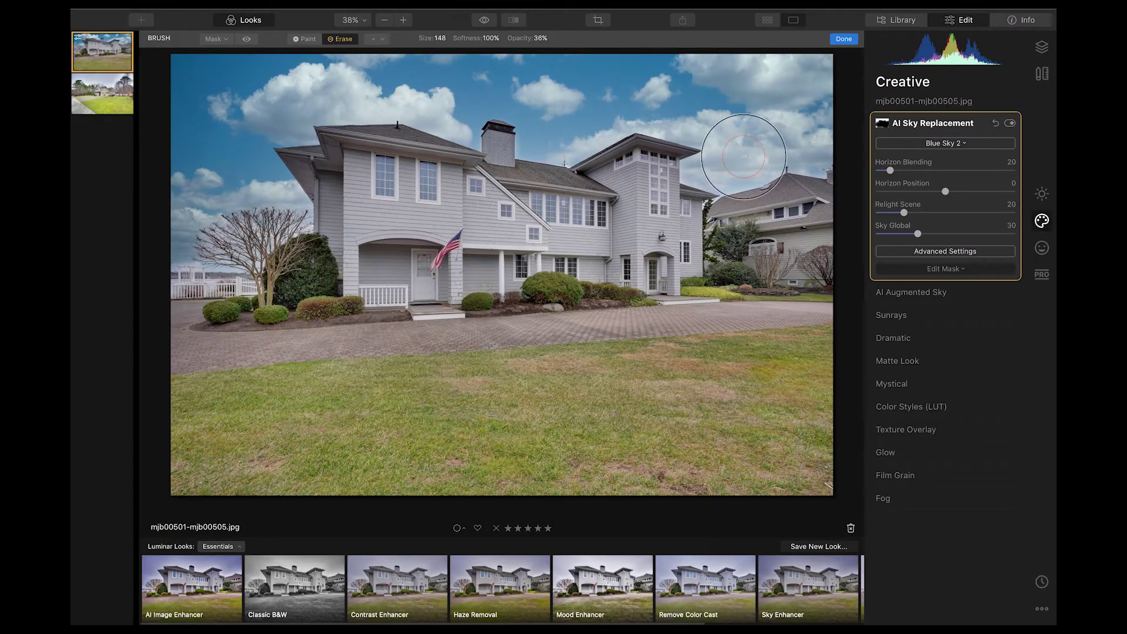
Erase the tint at the tower corner and lower Sky Exposure from 65 to 7
{"action": "mouse_move", "coordinate": [682, 277]}
{"action": "left_mouse_down"}
{"action": "mouse_move", "coordinate": [696, 257]}
{"action": "mouse_move", "coordinate": [458, 245]}
{"action": "mouse_move", "coordinate": [562, 296]}
{"action": "mouse_move", "coordinate": [785, 325]}
{"action": "left_mouse_up"}
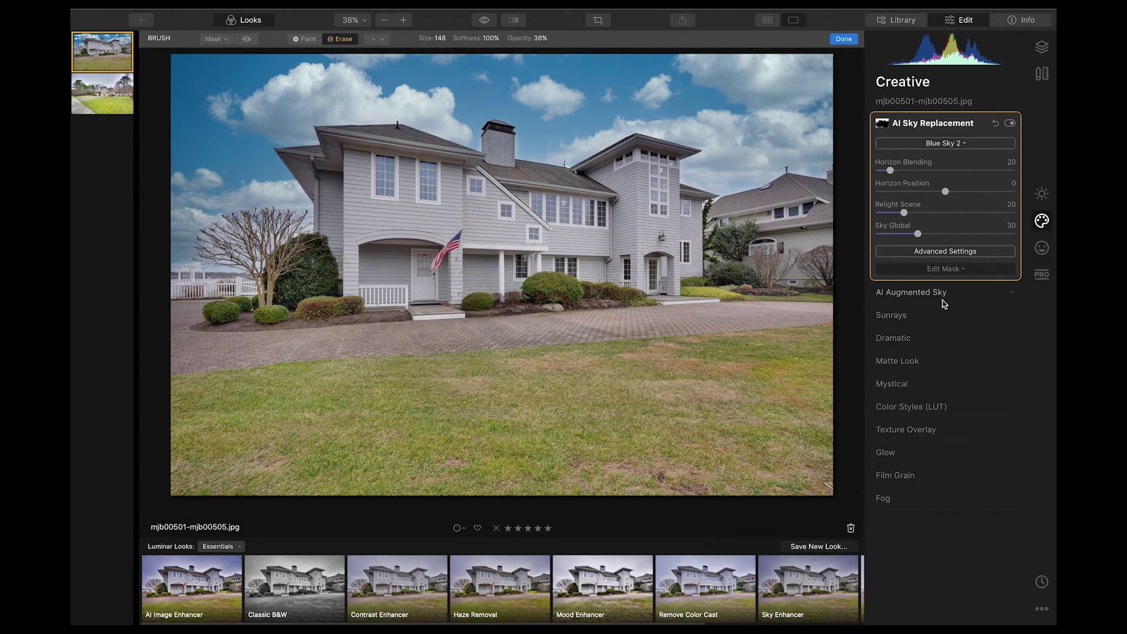
{"action": "left_click", "coordinate": [940, 253]}
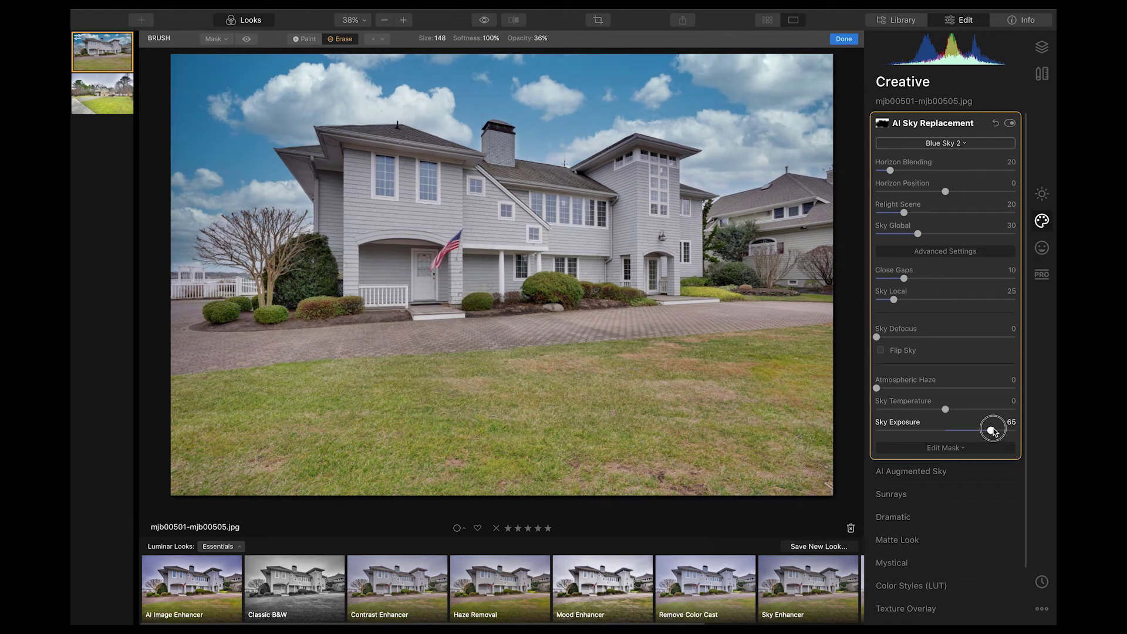
{"action": "left_click_drag", "start_coordinate": [992, 431], "coordinate": [967, 431]}
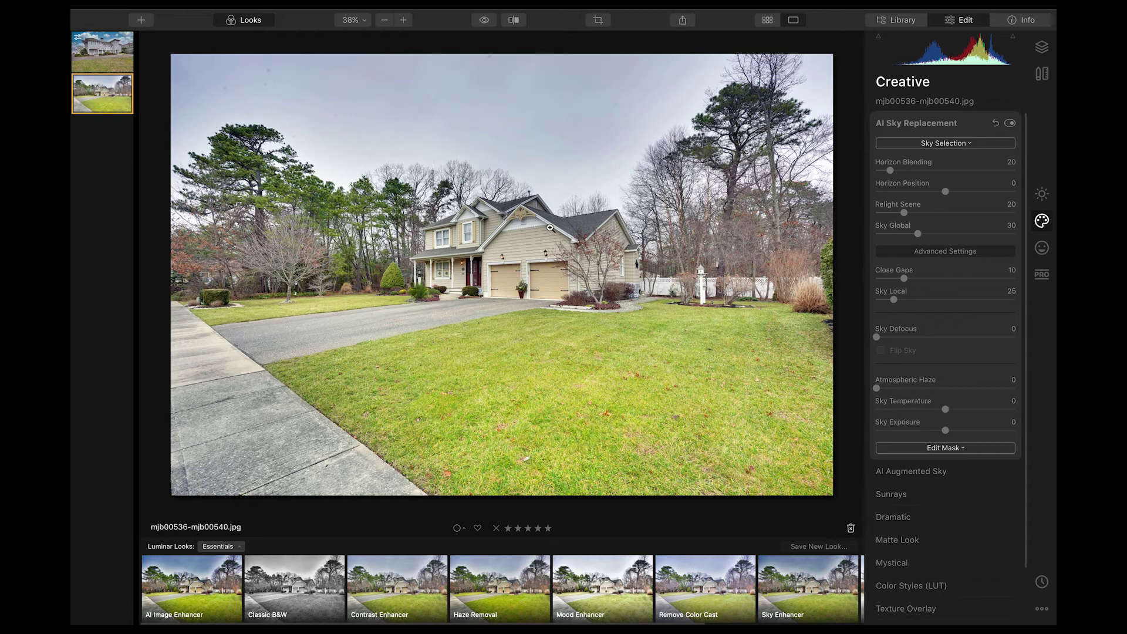
On mjb00536-mjb00540.jpg, try Blue Sky 4, then replace the sky with Blue Sky 1
{"action": "left_click", "coordinate": [436, 178]}
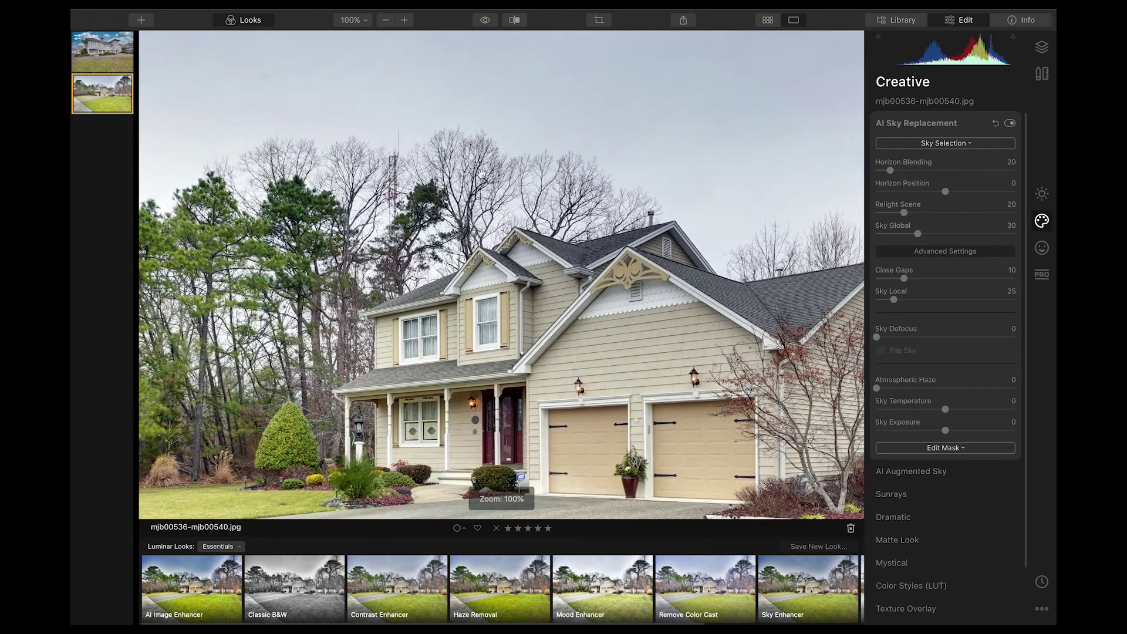
{"action": "left_click", "coordinate": [968, 144]}
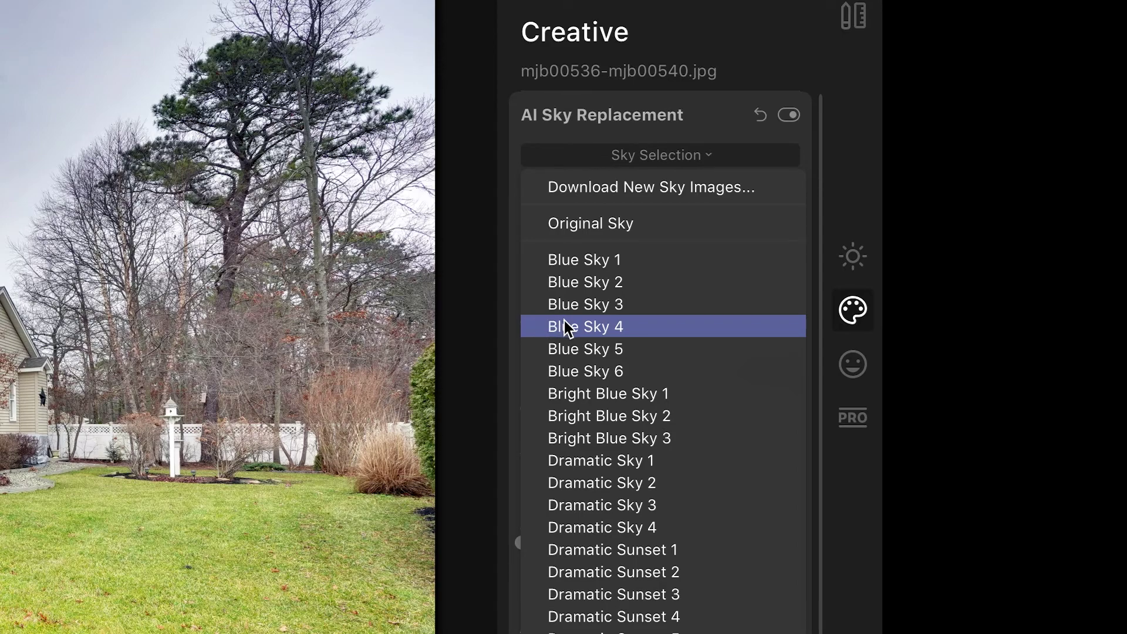
{"action": "left_click", "coordinate": [567, 327]}
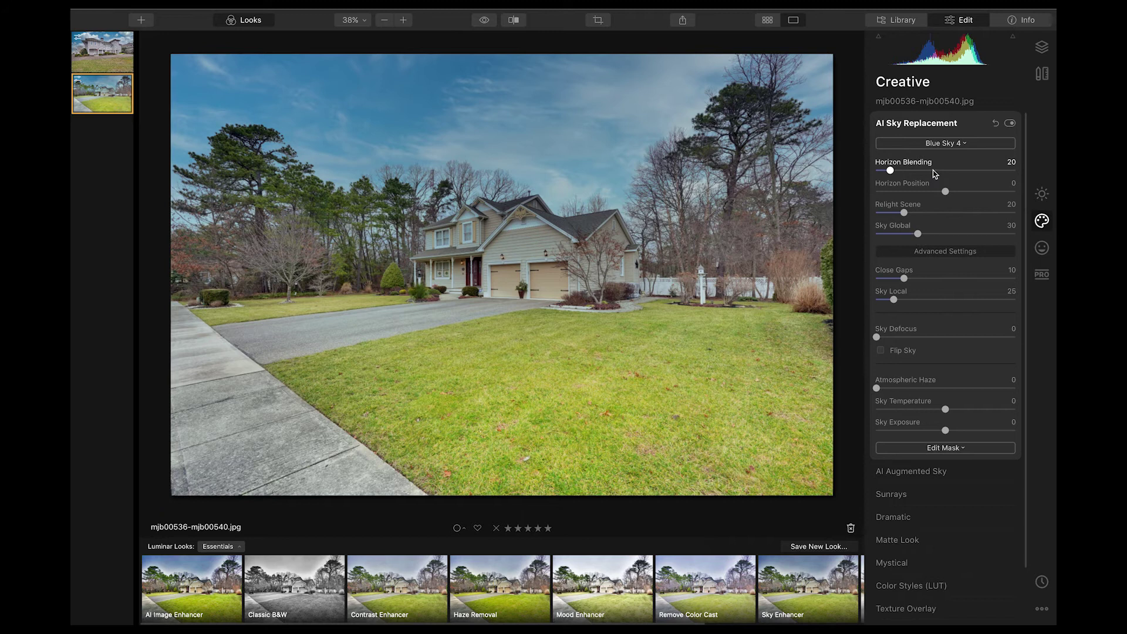
{"action": "left_click", "coordinate": [943, 145]}
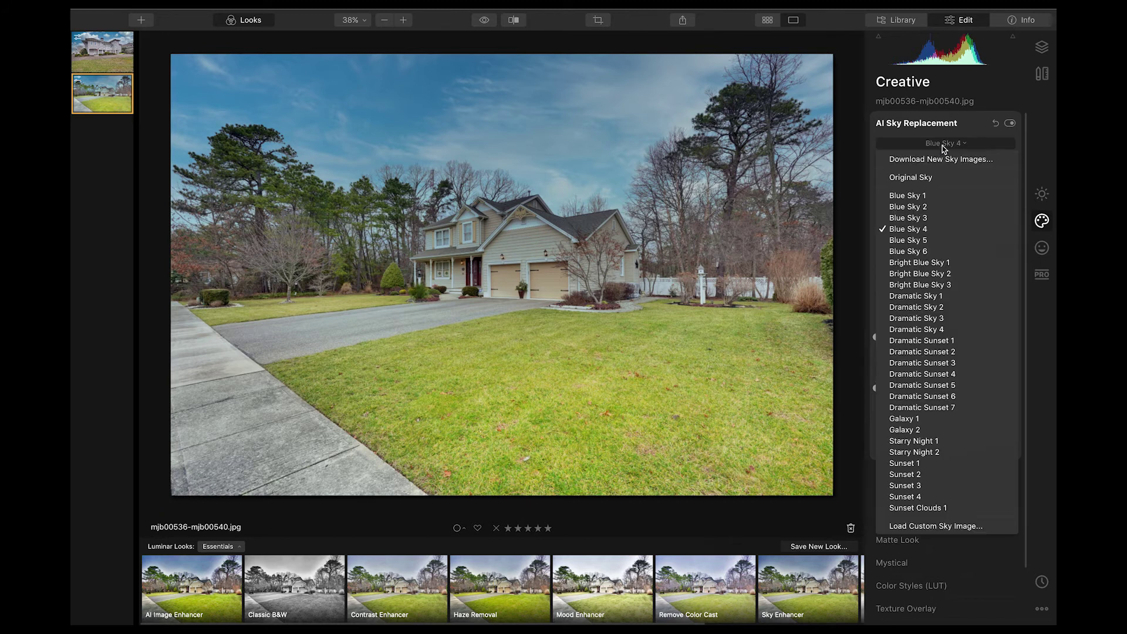
{"action": "left_click", "coordinate": [909, 197]}
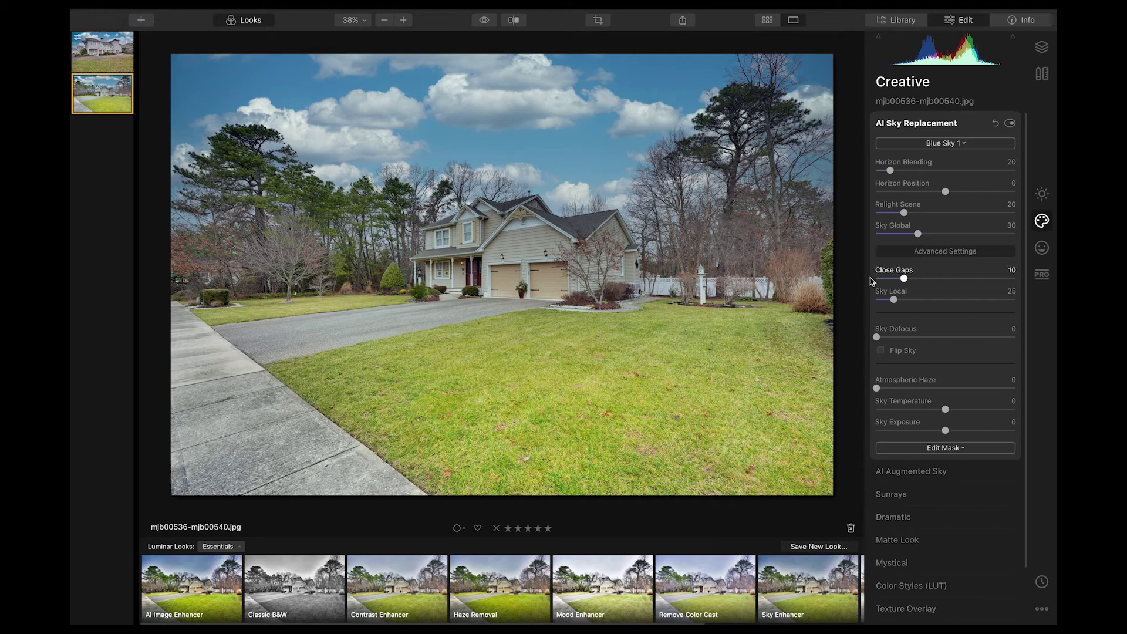
{"action": "left_click", "coordinate": [931, 447]}
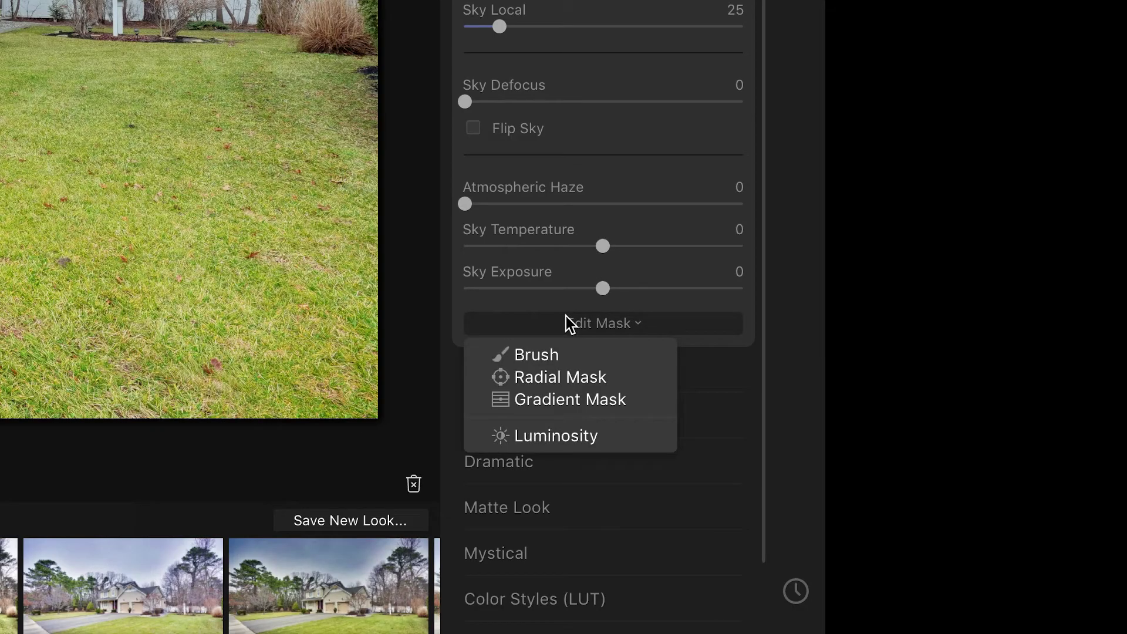
Erase the sky tint from the right lawn with the mask brush, then zoom to 200%
{"action": "left_click", "coordinate": [914, 464]}
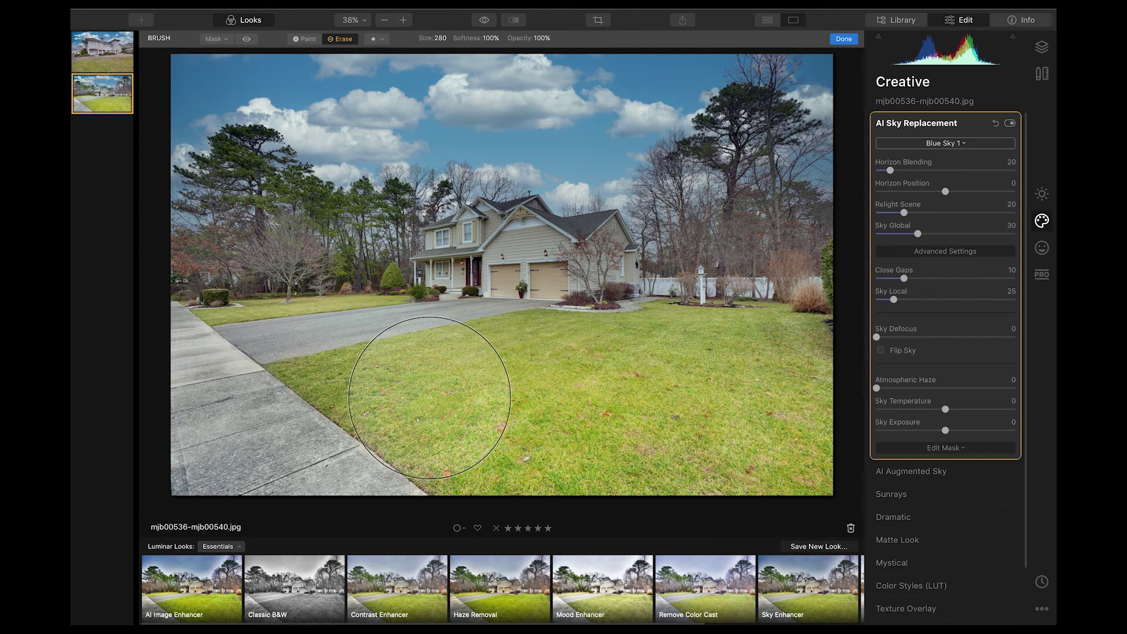
{"action": "mouse_move", "coordinate": [659, 382]}
{"action": "left_mouse_down"}
{"action": "mouse_move", "coordinate": [776, 391]}
{"action": "mouse_move", "coordinate": [632, 392]}
{"action": "mouse_move", "coordinate": [770, 404]}
{"action": "mouse_move", "coordinate": [578, 400]}
{"action": "mouse_move", "coordinate": [718, 385]}
{"action": "left_mouse_up"}
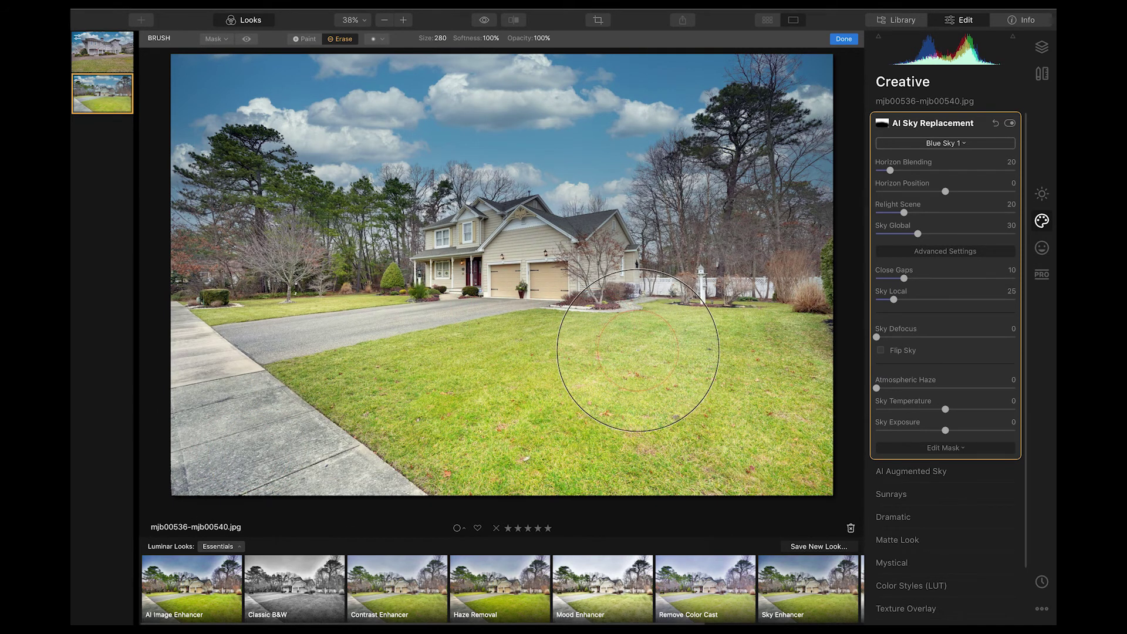
{"action": "key", "text": "z"}
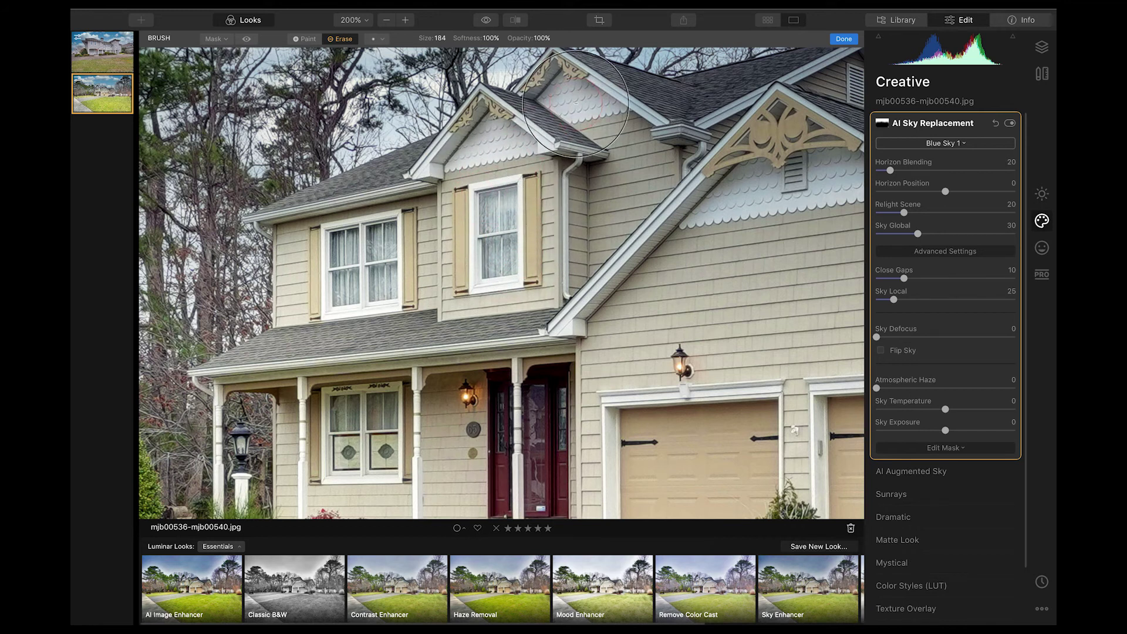
Erase sky tint from the gable scallops and roof edges at 200%
{"action": "scroll", "coordinate": [659, 176], "scroll_direction": "right", "scroll_amount": 5}
{"action": "scroll", "coordinate": [660, 176], "scroll_direction": "up", "scroll_amount": 2}
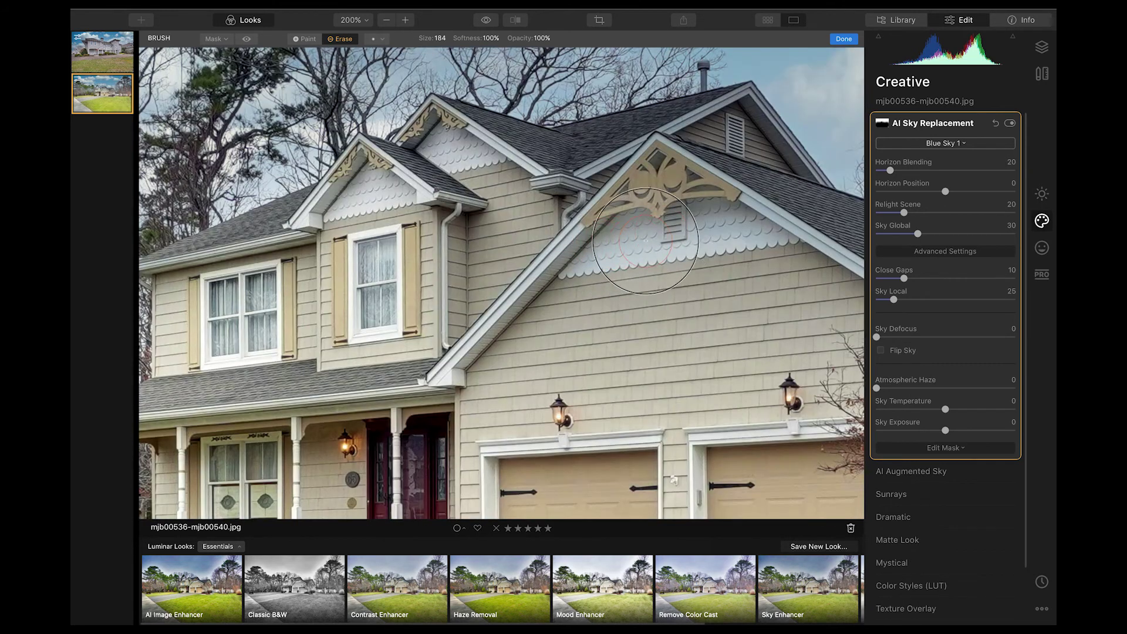
{"action": "mouse_move", "coordinate": [646, 241]}
{"action": "left_mouse_down"}
{"action": "mouse_move", "coordinate": [680, 240]}
{"action": "mouse_move", "coordinate": [794, 265]}
{"action": "mouse_move", "coordinate": [695, 231]}
{"action": "mouse_move", "coordinate": [743, 196]}
{"action": "mouse_move", "coordinate": [732, 157]}
{"action": "mouse_move", "coordinate": [568, 184]}
{"action": "mouse_move", "coordinate": [750, 203]}
{"action": "mouse_move", "coordinate": [733, 178]}
{"action": "mouse_move", "coordinate": [765, 191]}
{"action": "mouse_move", "coordinate": [772, 228]}
{"action": "mouse_move", "coordinate": [803, 269]}
{"action": "mouse_move", "coordinate": [631, 251]}
{"action": "mouse_move", "coordinate": [641, 338]}
{"action": "mouse_move", "coordinate": [610, 345]}
{"action": "mouse_move", "coordinate": [535, 417]}
{"action": "mouse_move", "coordinate": [743, 369]}
{"action": "left_mouse_up"}
{"action": "scroll", "coordinate": [747, 314], "scroll_direction": "right", "scroll_amount": 10}
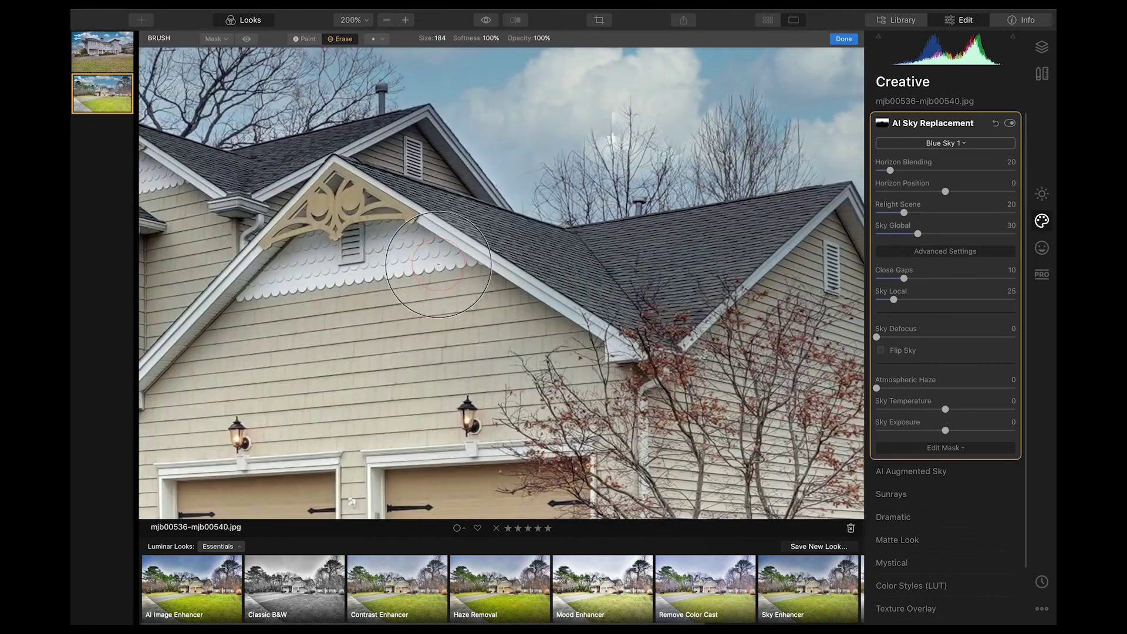
{"action": "mouse_move", "coordinate": [438, 264]}
{"action": "left_mouse_down"}
{"action": "mouse_move", "coordinate": [540, 299]}
{"action": "mouse_move", "coordinate": [667, 272]}
{"action": "mouse_move", "coordinate": [786, 267]}
{"action": "mouse_move", "coordinate": [786, 343]}
{"action": "mouse_move", "coordinate": [606, 389]}
{"action": "left_mouse_up"}
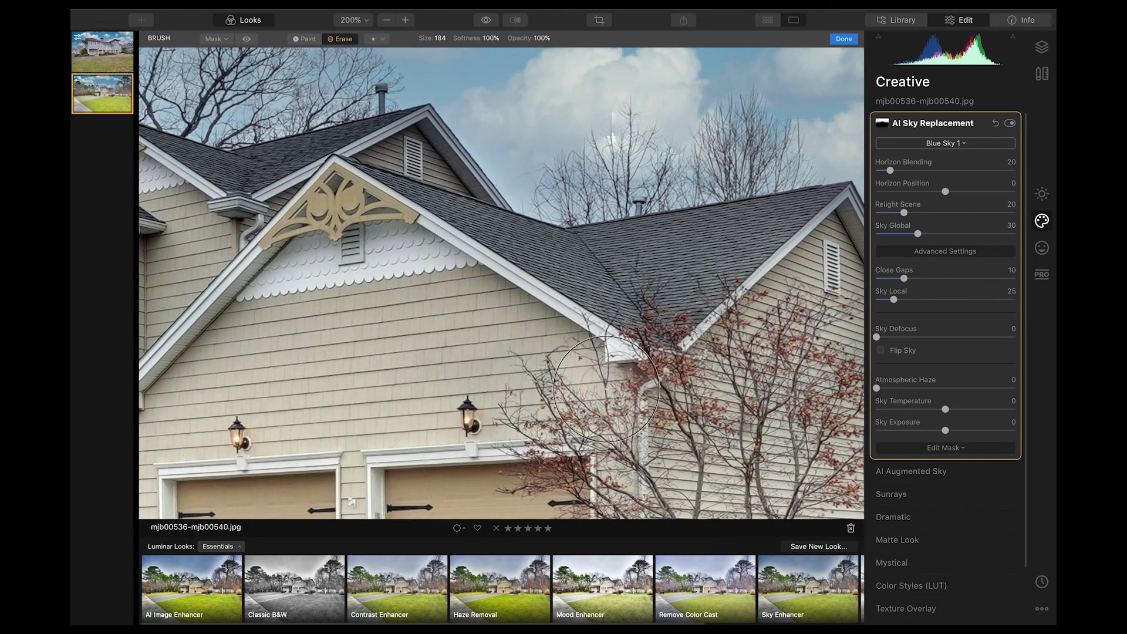
{"action": "scroll", "coordinate": [710, 344], "scroll_direction": "right", "scroll_amount": 8}
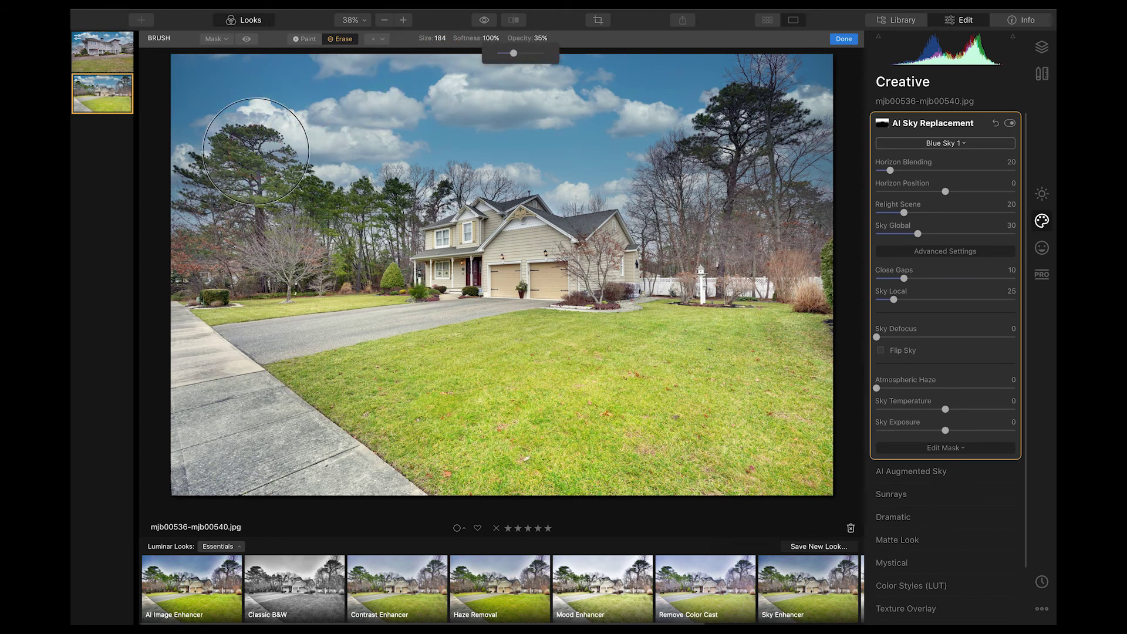
Erase the sky effect at 35% opacity from the left pine and right-hand trees
{"action": "mouse_move", "coordinate": [251, 170]}
{"action": "left_mouse_down"}
{"action": "mouse_move", "coordinate": [276, 219]}
{"action": "mouse_move", "coordinate": [255, 181]}
{"action": "mouse_move", "coordinate": [259, 202]}
{"action": "mouse_move", "coordinate": [353, 241]}
{"action": "mouse_move", "coordinate": [318, 285]}
{"action": "left_mouse_up"}
{"action": "mouse_move", "coordinate": [758, 145]}
{"action": "left_mouse_down"}
{"action": "mouse_move", "coordinate": [741, 163]}
{"action": "mouse_move", "coordinate": [733, 256]}
{"action": "mouse_move", "coordinate": [737, 271]}
{"action": "mouse_move", "coordinate": [775, 274]}
{"action": "left_mouse_up"}
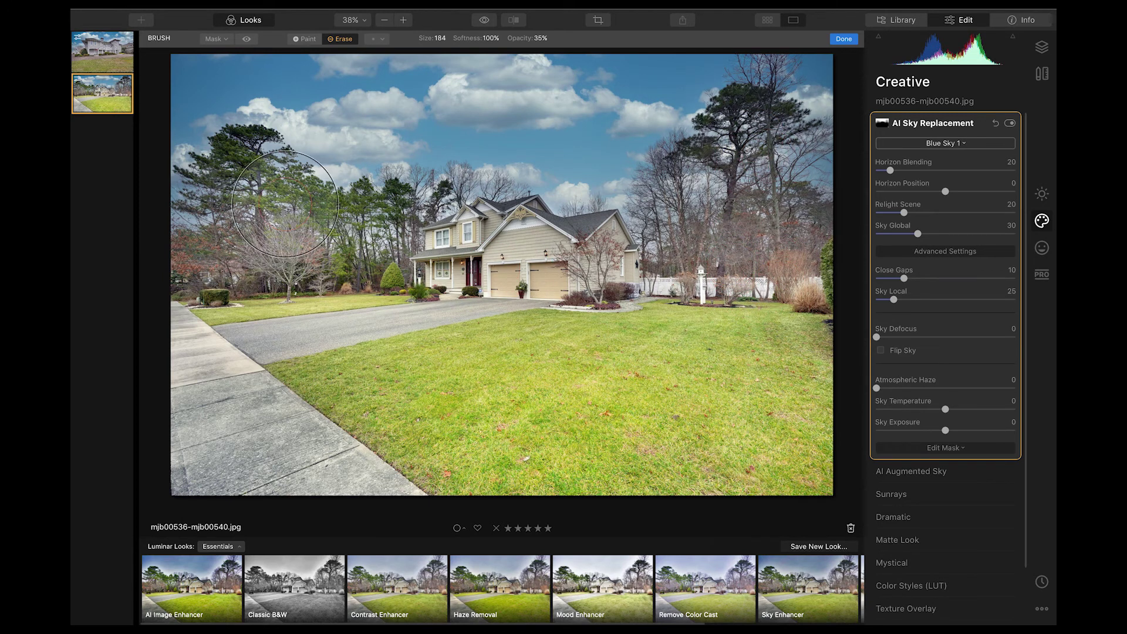
{"action": "left_click_drag", "start_coordinate": [241, 198], "coordinate": [299, 234]}
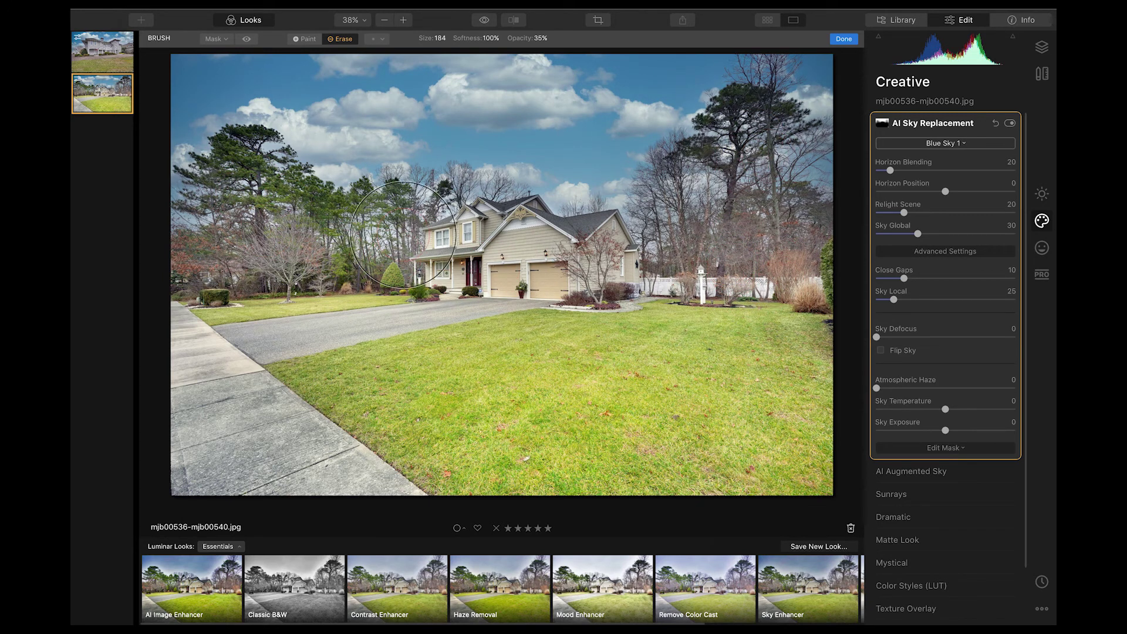